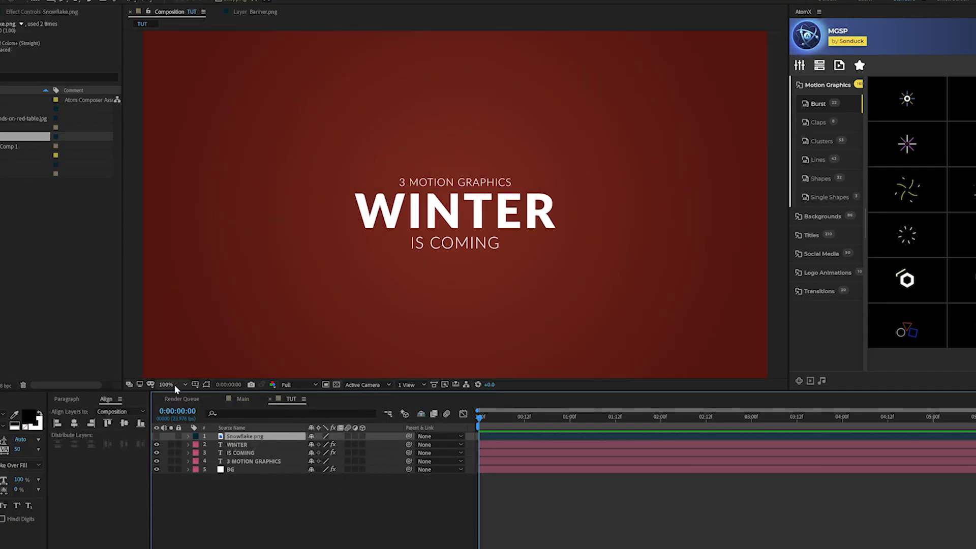
# - Show the snowflake layer and pre-compose it as Snowflake.png Comp 2
pyautogui.click(157, 436)
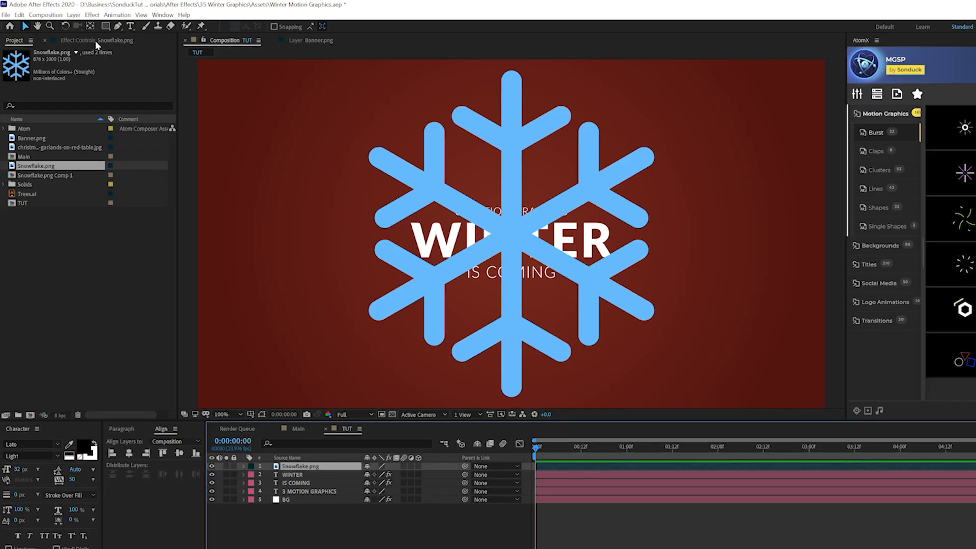
pyautogui.click(74, 14)
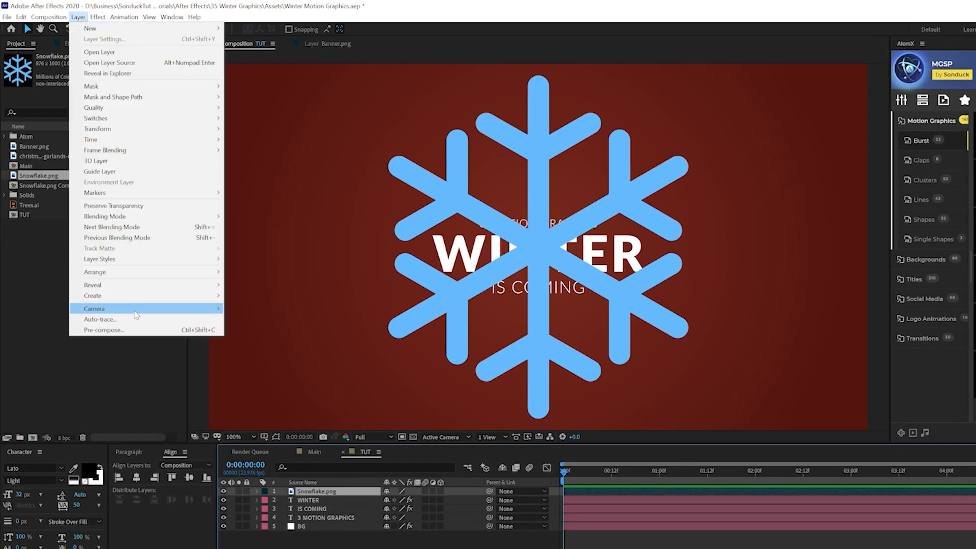
pyautogui.click(135, 330)
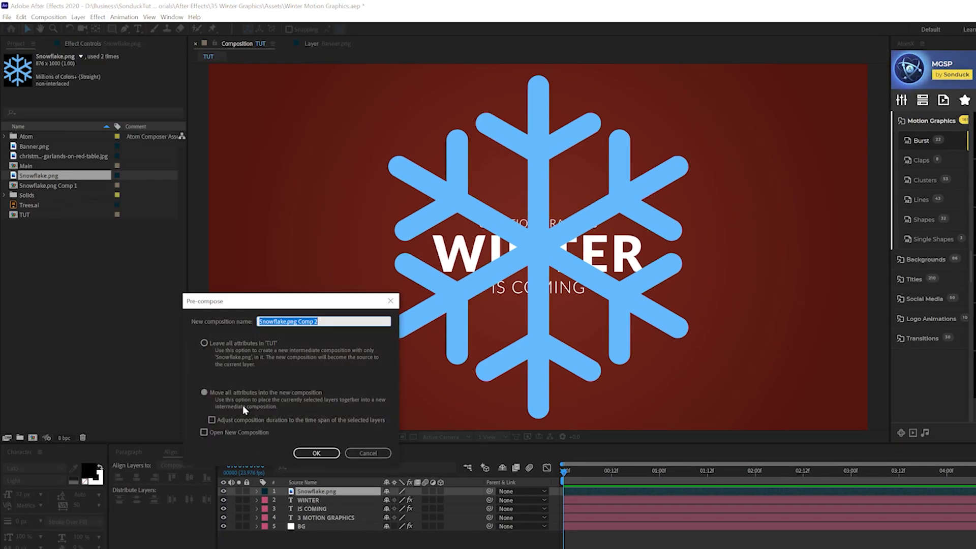
pyautogui.click(317, 453)
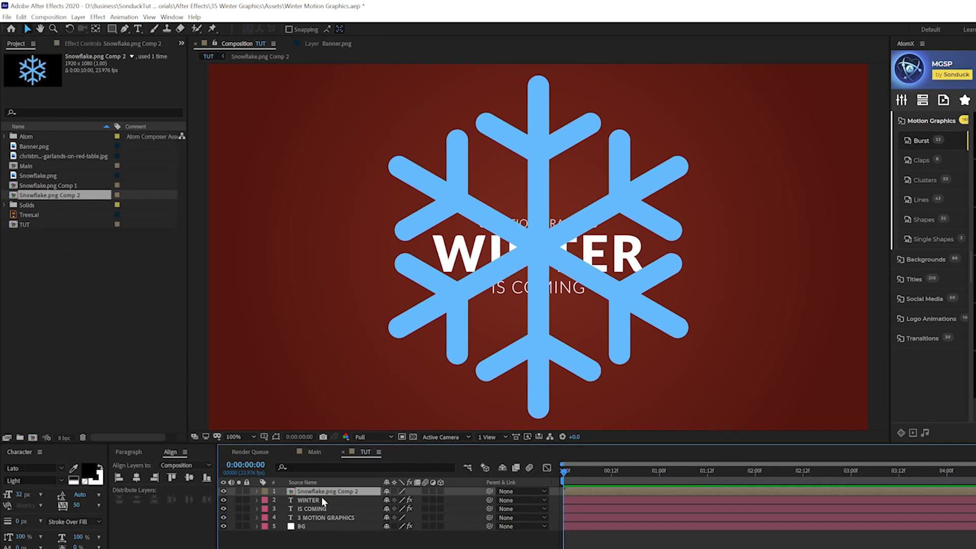
# - Inside Snowflake.png Comp 2, fill the snowflake white with a Fill effect, then go back to TUT
pyautogui.doubleClick(320, 492)
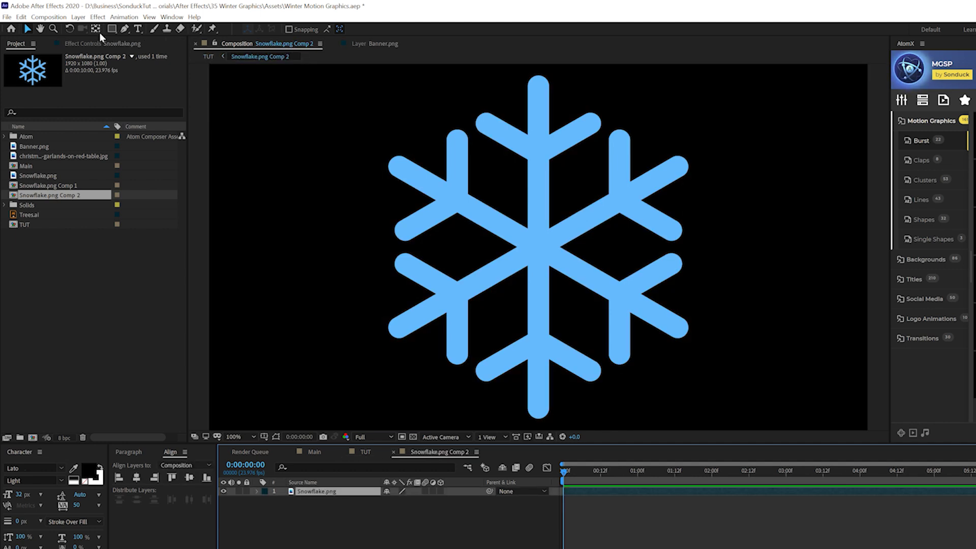
pyautogui.click(90, 16)
pyautogui.moveTo(167, 157)
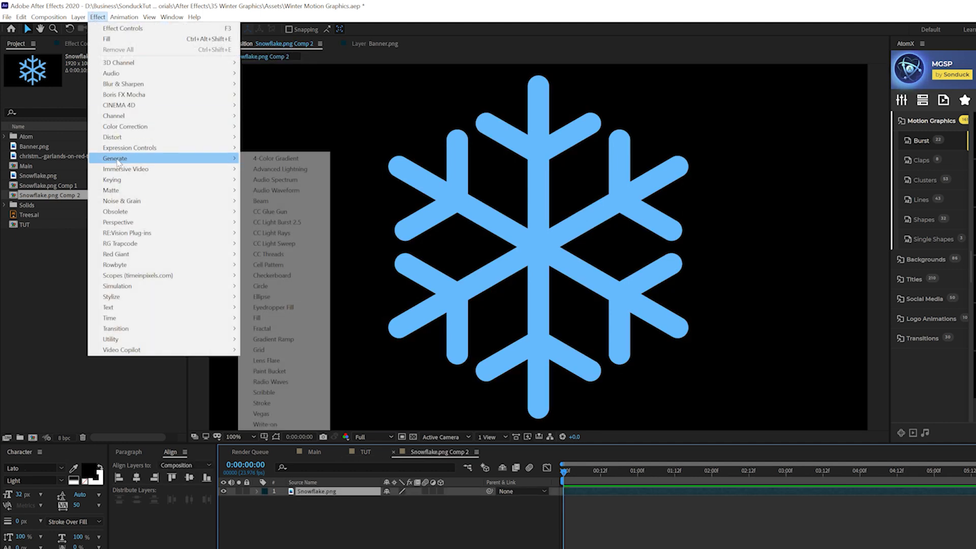
pyautogui.click(276, 317)
pyautogui.click(107, 91)
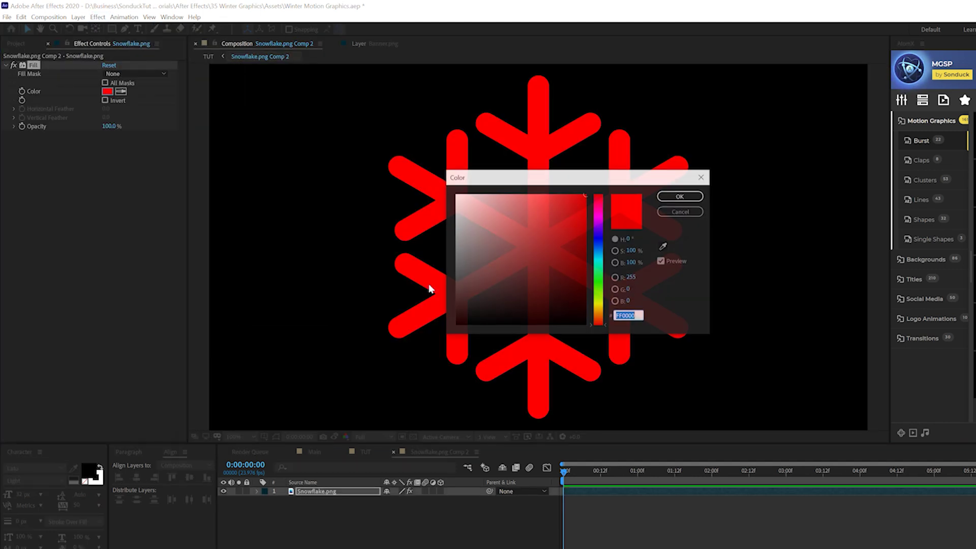
pyautogui.click(456, 195)
pyautogui.click(681, 196)
pyautogui.click(365, 451)
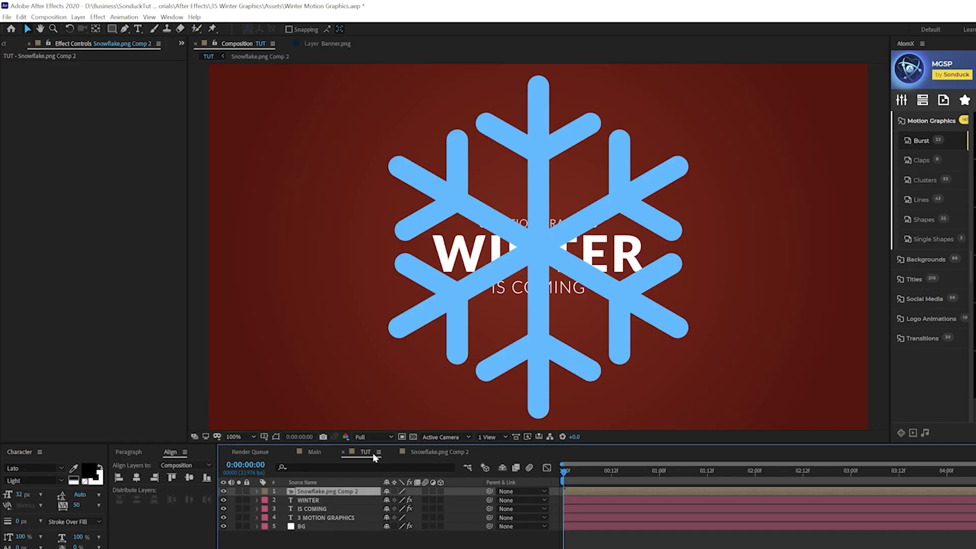
# - Hide the snowflake pre-comp and create a new solid named 'Particles'
pyautogui.click(223, 492)
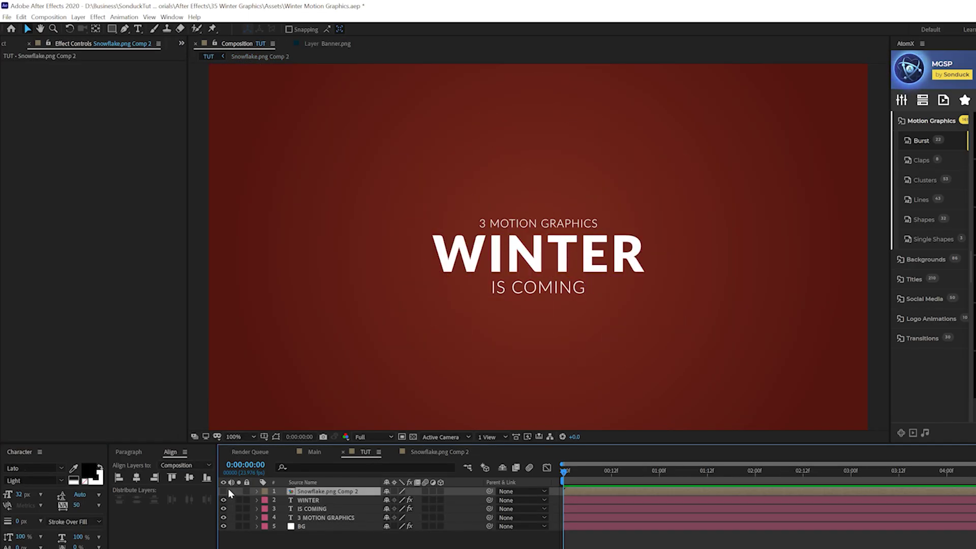
pyautogui.click(77, 17)
pyautogui.moveTo(101, 28)
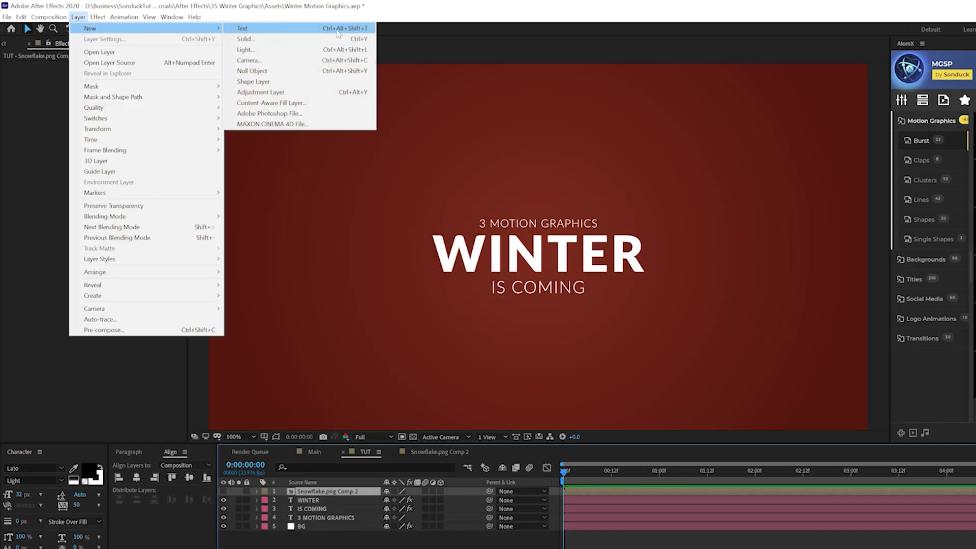
pyautogui.click(324, 39)
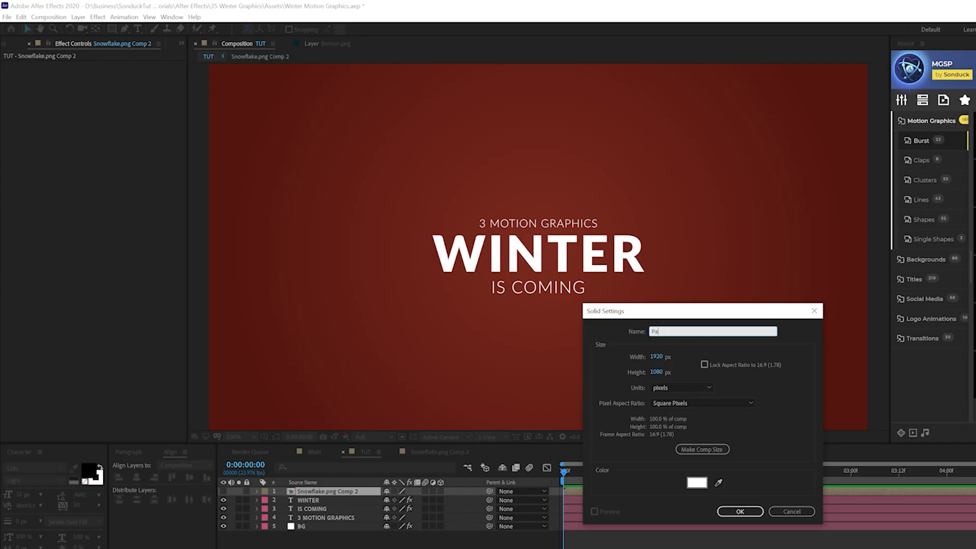
pyautogui.write('Particles')
pyautogui.press('Return')
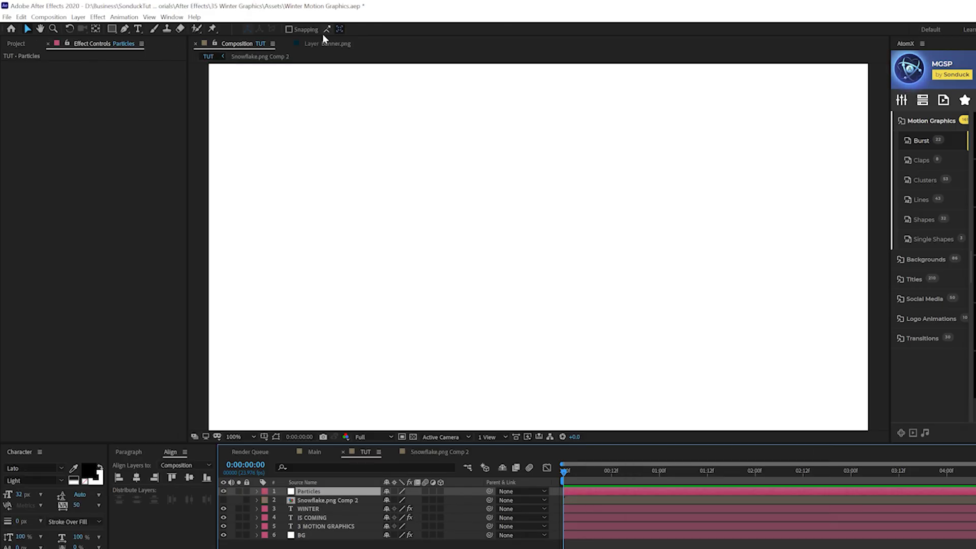
# - Apply CC Particle World to the Particles layer and adjust its out point
pyautogui.click(98, 17)
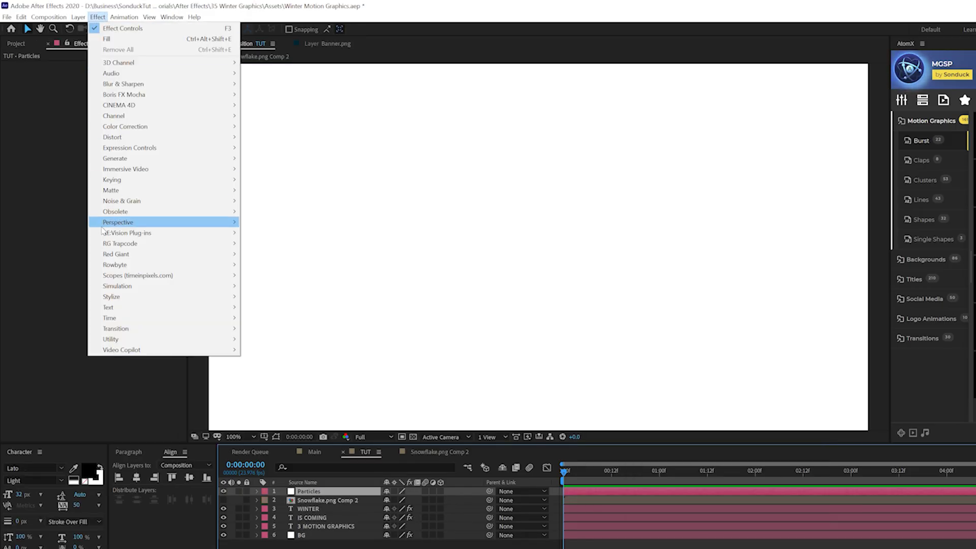
pyautogui.moveTo(107, 287)
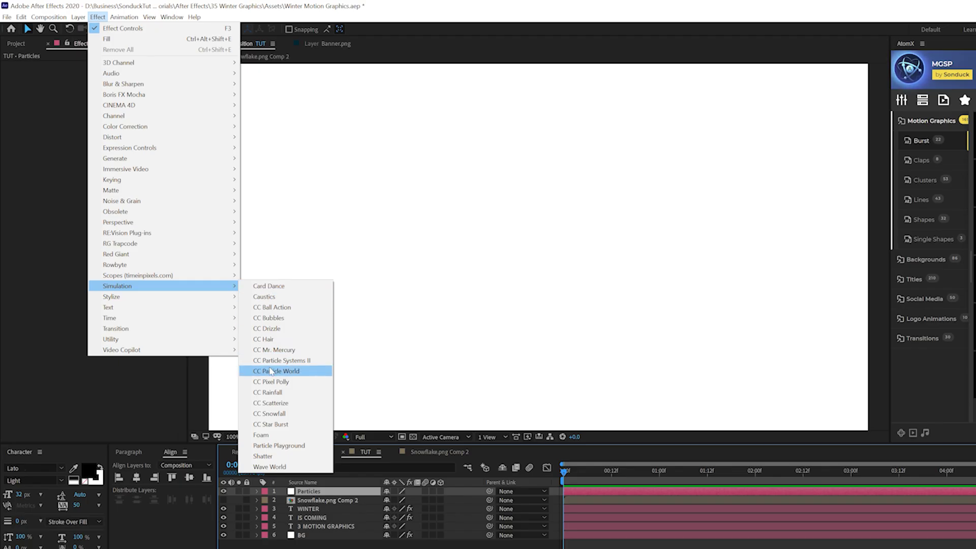
pyautogui.click(276, 371)
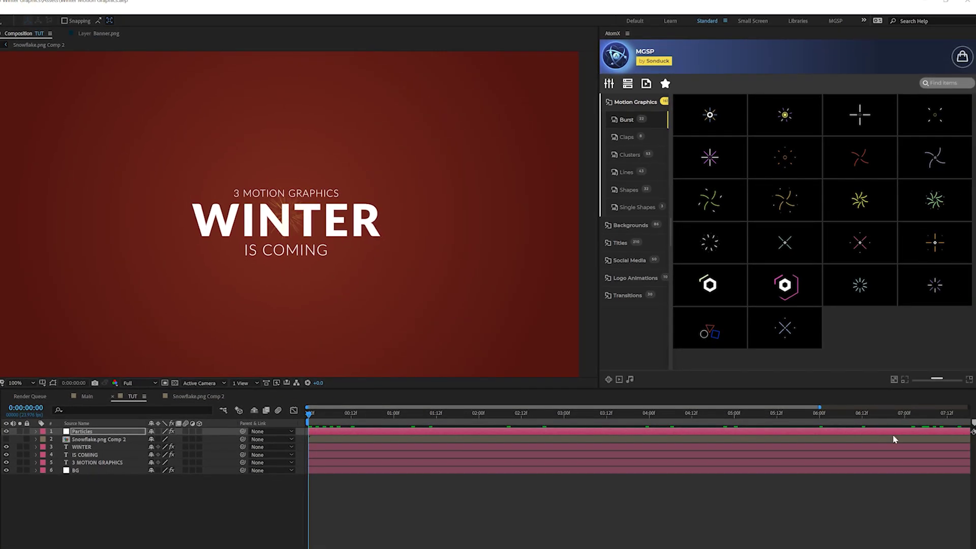
pyautogui.moveTo(931, 431)
pyautogui.mouseDown()
pyautogui.moveTo(322, 445)
pyautogui.moveTo(392, 430)
pyautogui.moveTo(914, 431)
pyautogui.mouseUp()
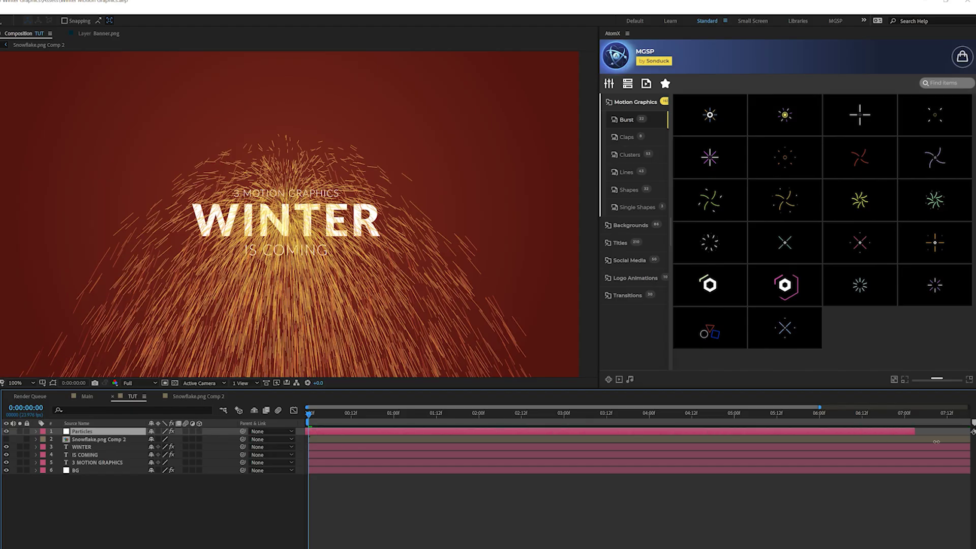
pyautogui.moveTo(808, 433); pyautogui.dragTo(970, 432)
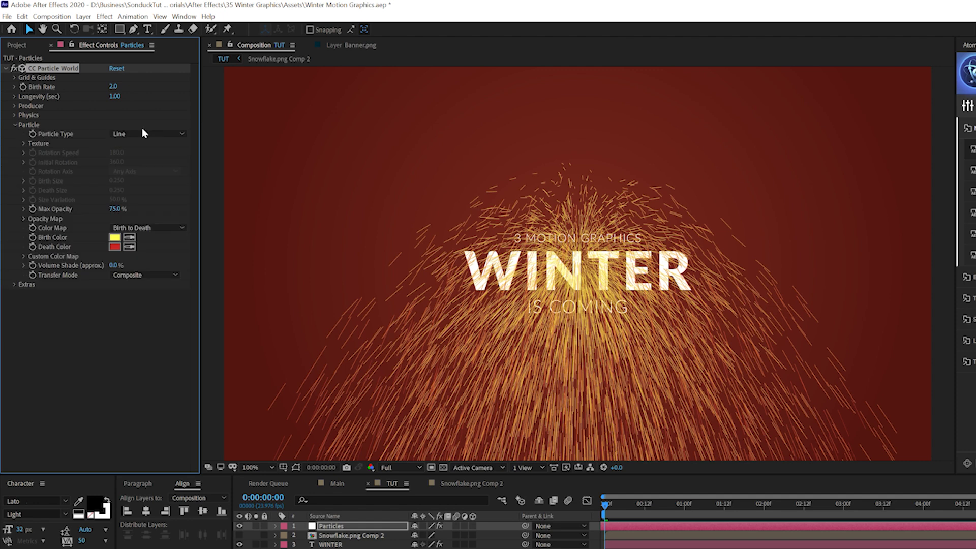
# - Make the particles Textured Square using Snowflake.png Comp 2 as the texture
pyautogui.click(130, 135)
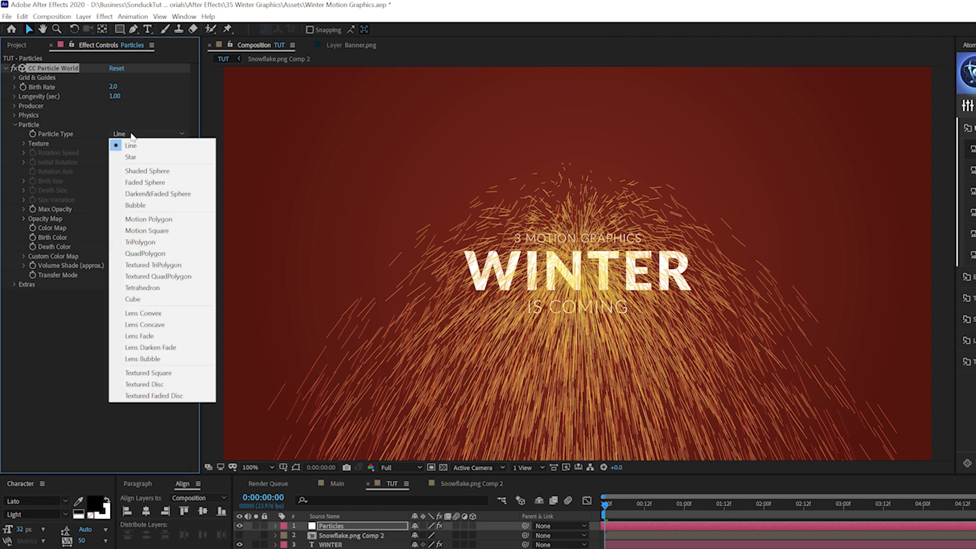
pyautogui.click(147, 373)
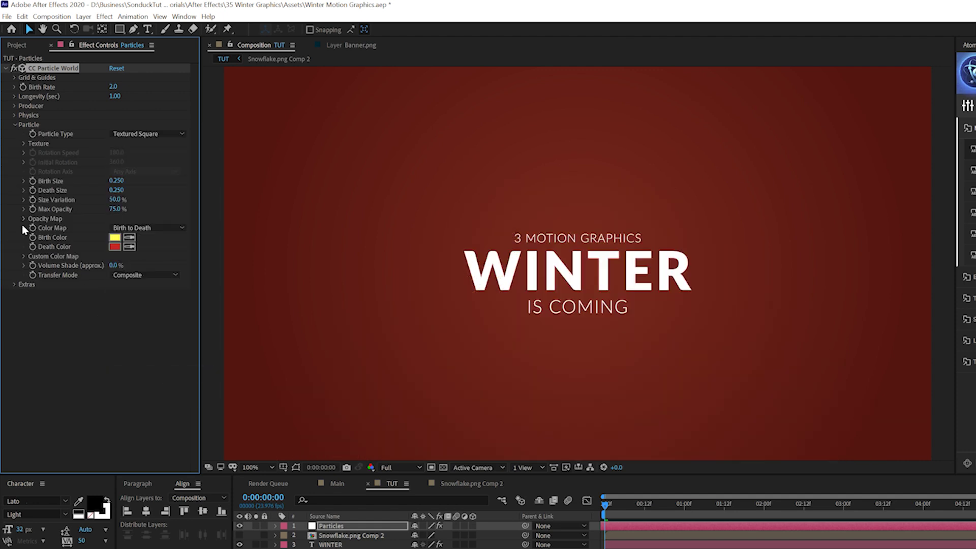
pyautogui.click(23, 143)
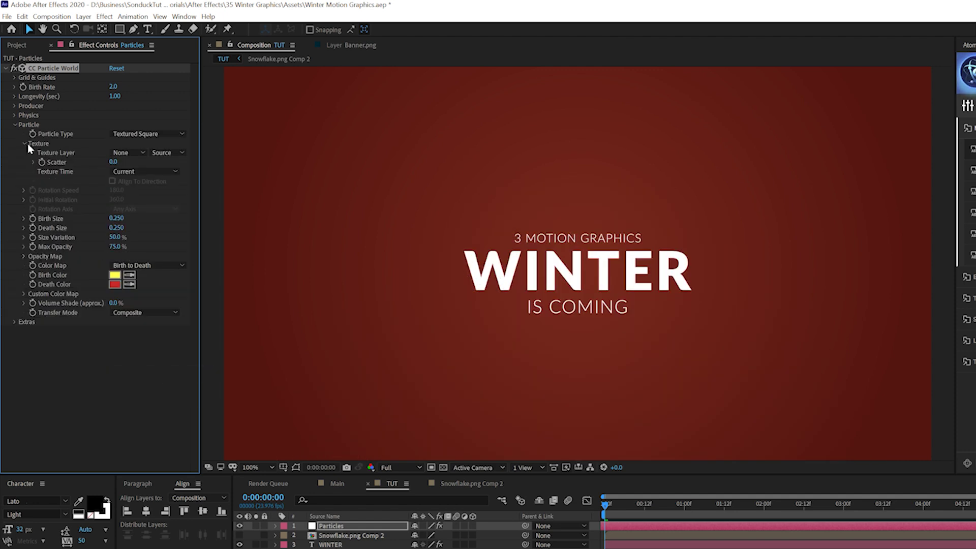
pyautogui.click(118, 153)
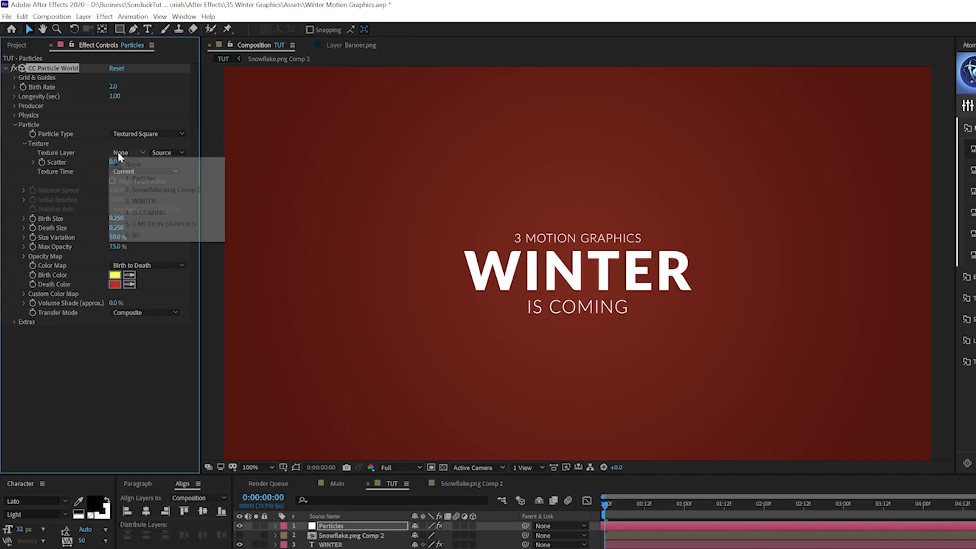
pyautogui.click(143, 190)
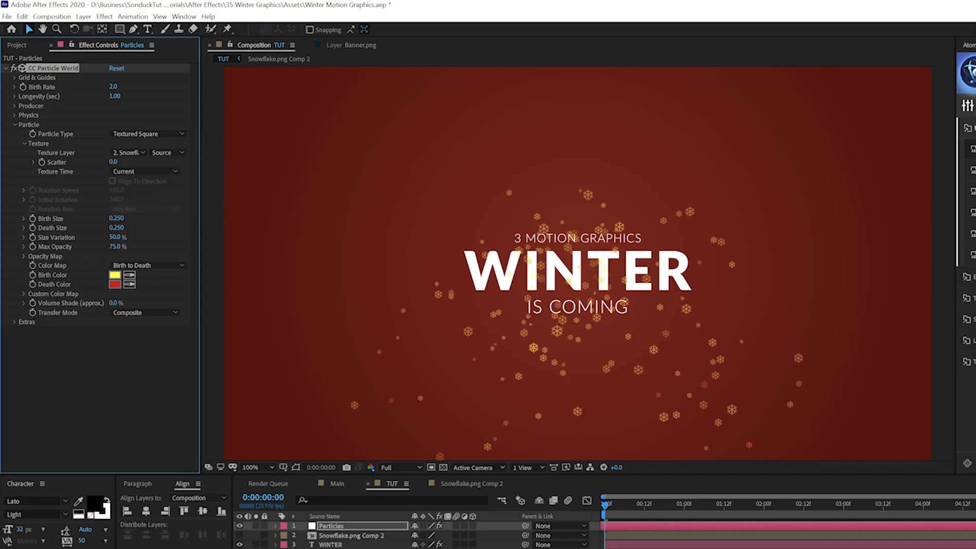
# - Set the particle birth and death colours to white and max opacity to 100%
pyautogui.click(121, 275)
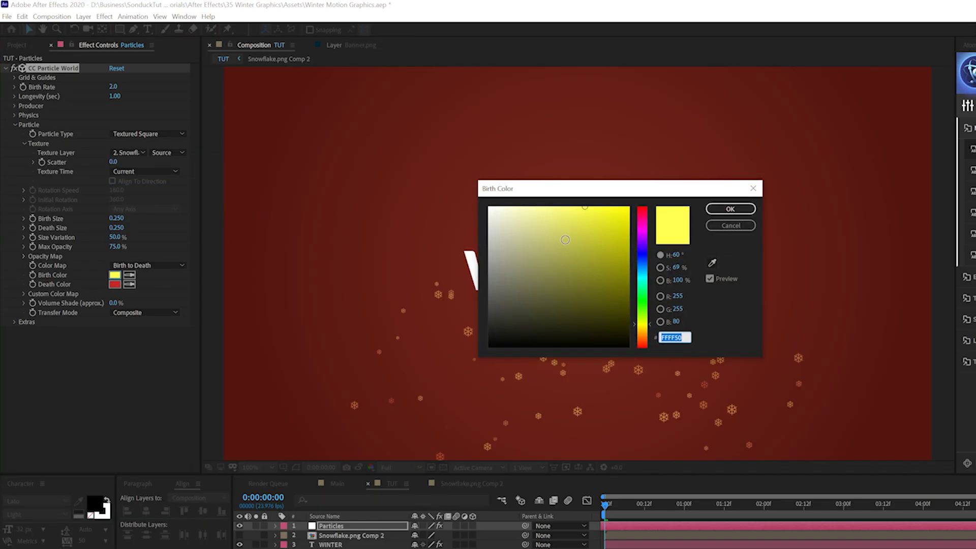
pyautogui.click(730, 209)
pyautogui.click(115, 284)
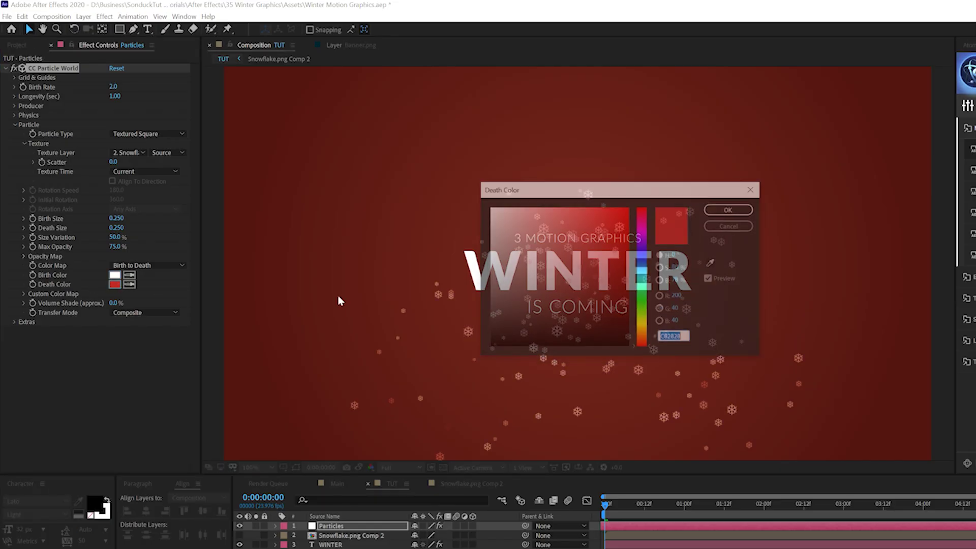
pyautogui.click(729, 209)
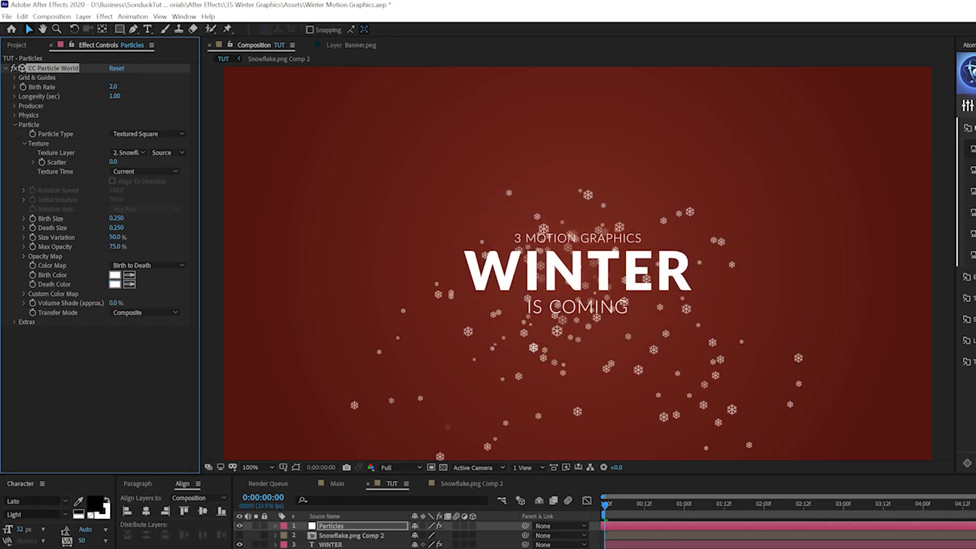
pyautogui.click(325, 525)
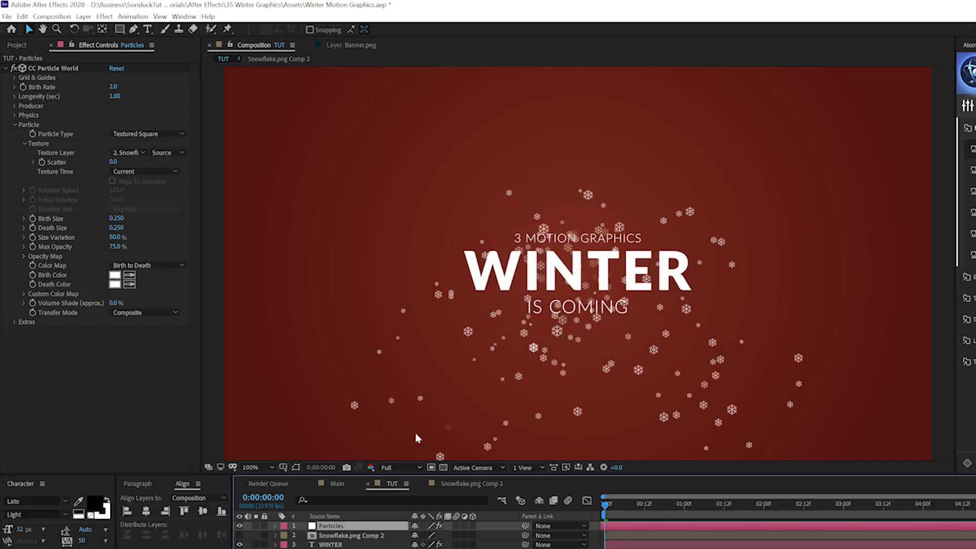
pyautogui.press('.')
pyautogui.press(',')
pyautogui.click(123, 251)
pyautogui.moveTo(119, 246); pyautogui.dragTo(237, 252)
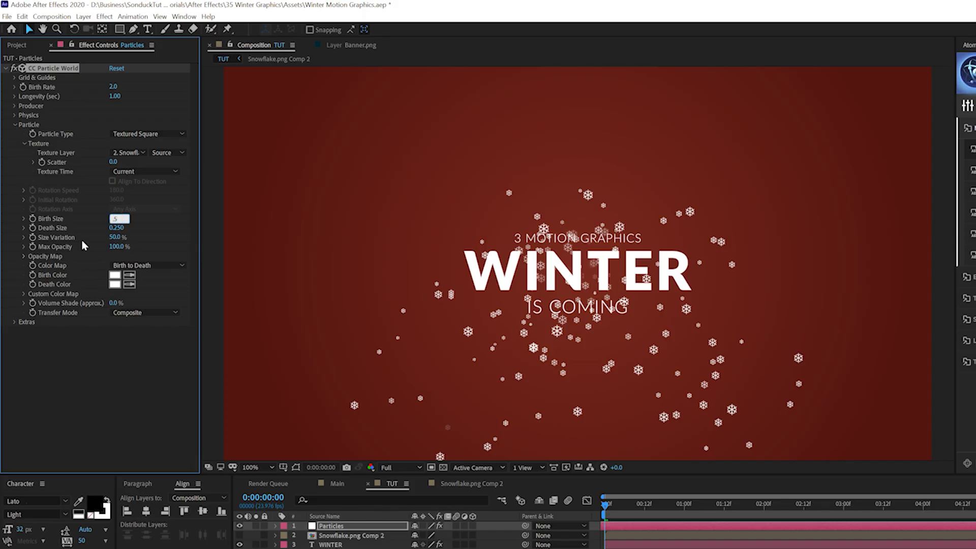
# - Set the particles' Birth Size and Death Size to 0.5
pyautogui.write('.5')
pyautogui.press('Tab')
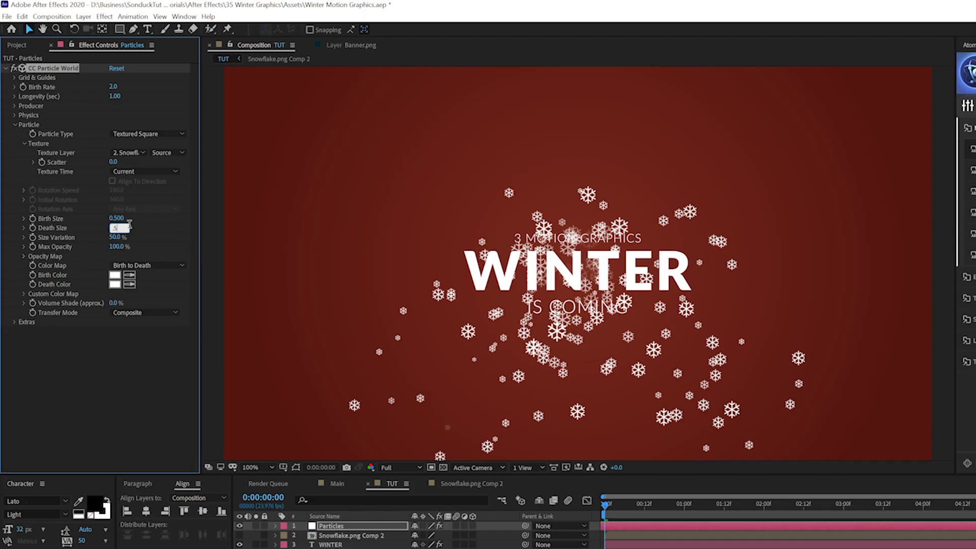
pyautogui.write('.5')
pyautogui.click(584, 290)
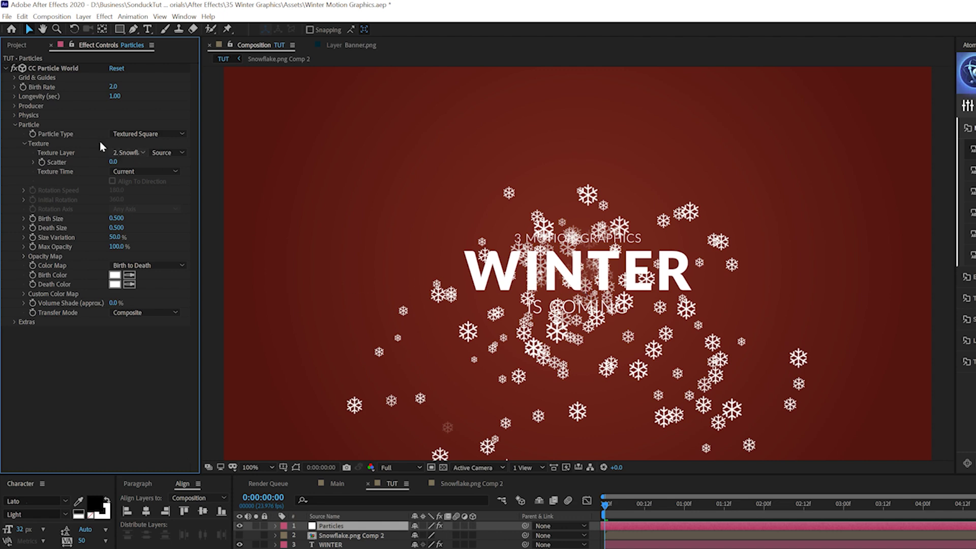
pyautogui.click(53, 68)
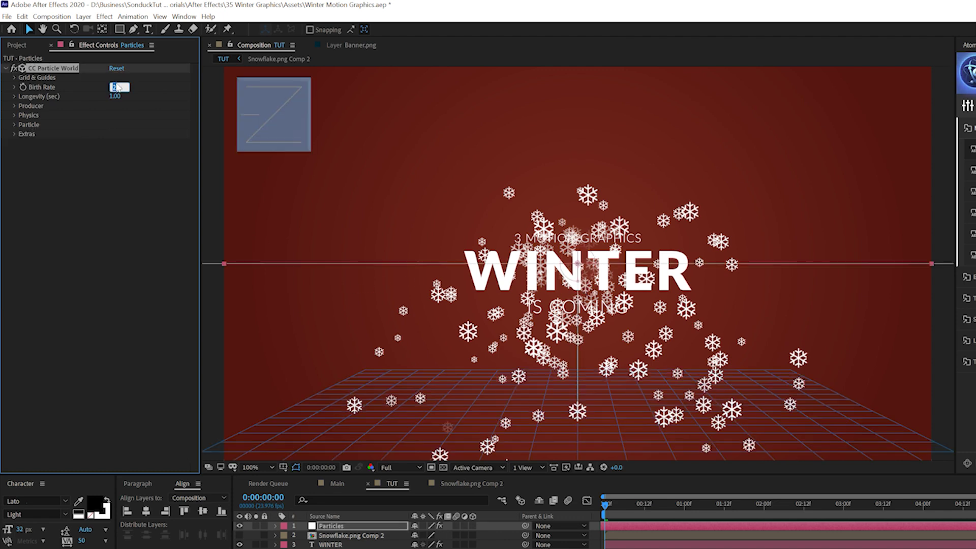
# - Set birth rate 0.5, move the producer above the frame to Y -0.43, and increase longevity
pyautogui.write('.5')
pyautogui.click(14, 106)
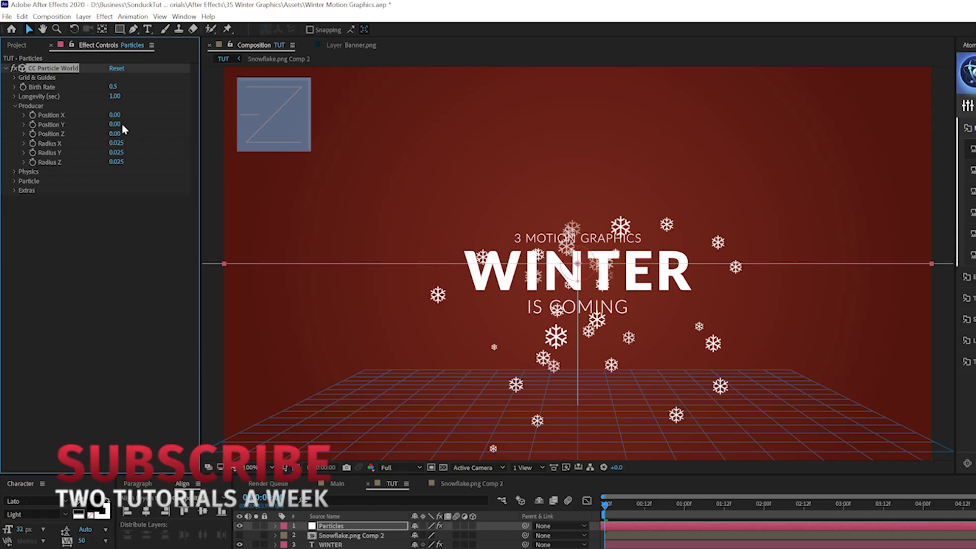
pyautogui.moveTo(95, 125); pyautogui.dragTo(80, 125)
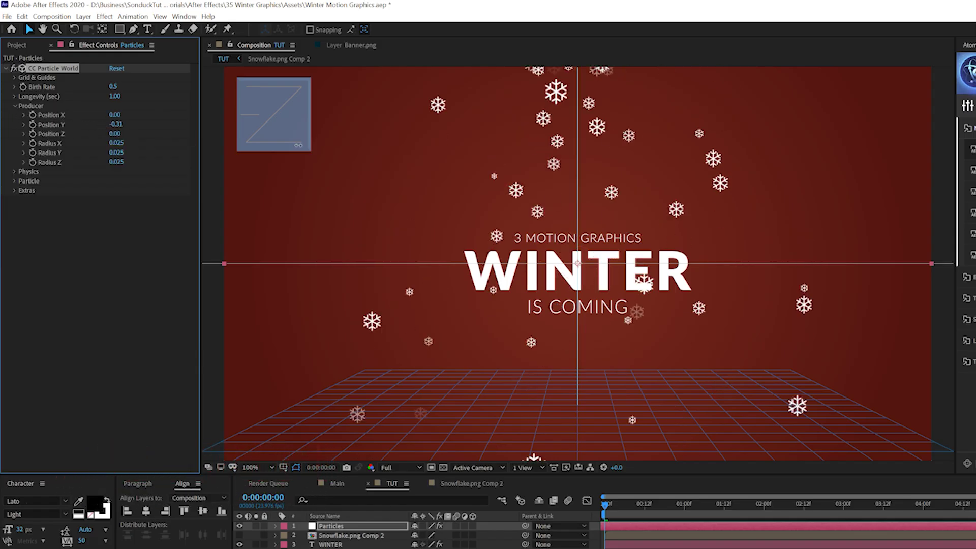
pyautogui.press(',')
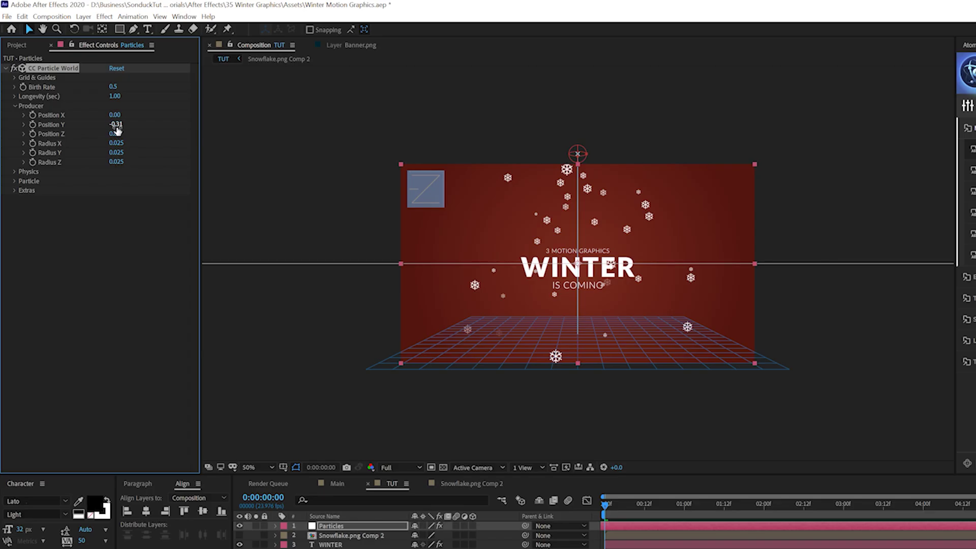
pyautogui.moveTo(117, 124); pyautogui.dragTo(146, 147)
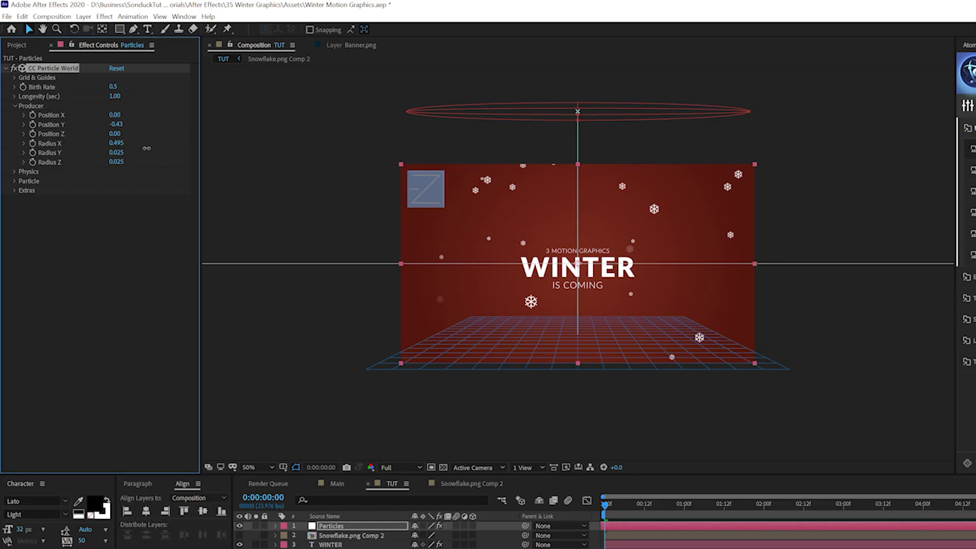
pyautogui.moveTo(630, 506); pyautogui.dragTo(686, 514)
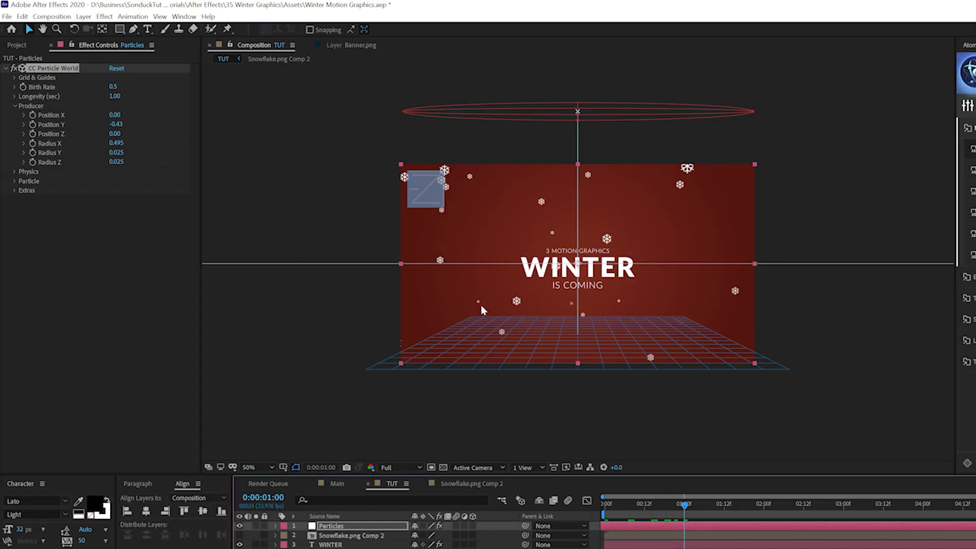
pyautogui.moveTo(116, 96); pyautogui.dragTo(627, 152)
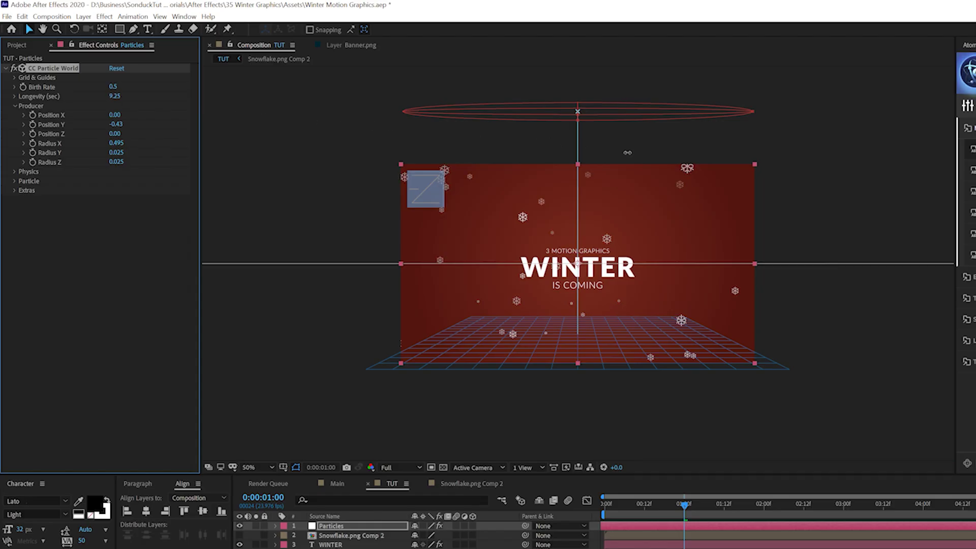
# - Switch particle animation to Twirly, set gravity 0.1 and birth rate 0.1, and preview the snowfall
pyautogui.press('.')
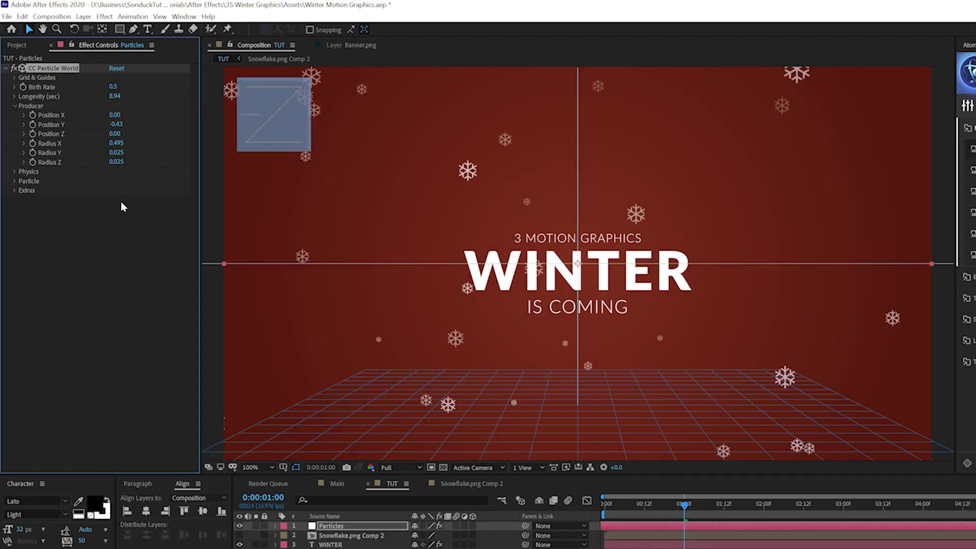
pyautogui.click(14, 172)
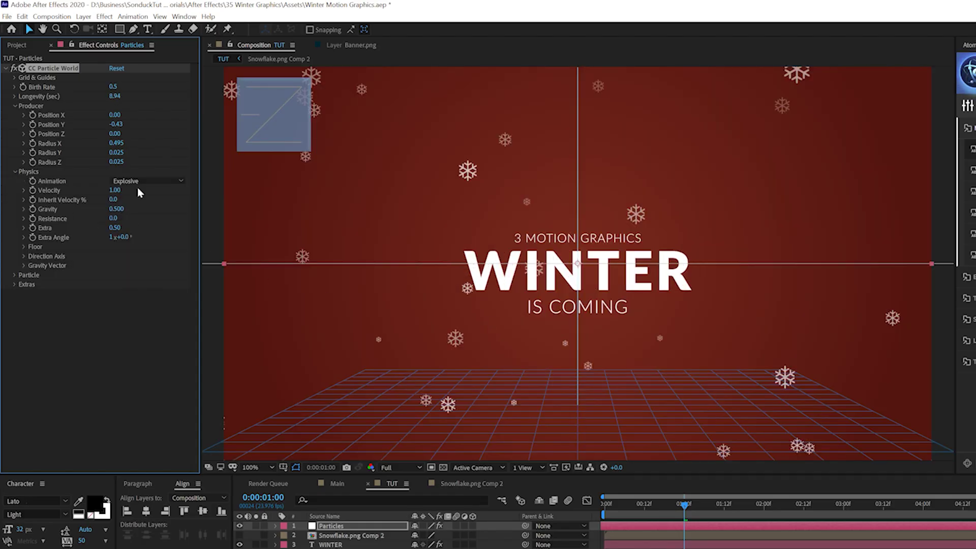
pyautogui.click(138, 182)
pyautogui.click(144, 252)
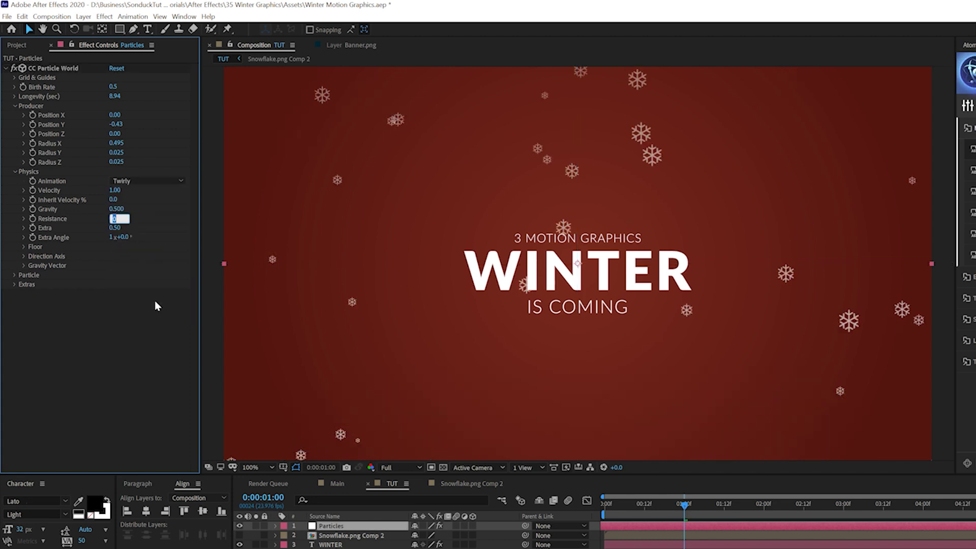
pyautogui.click(116, 209)
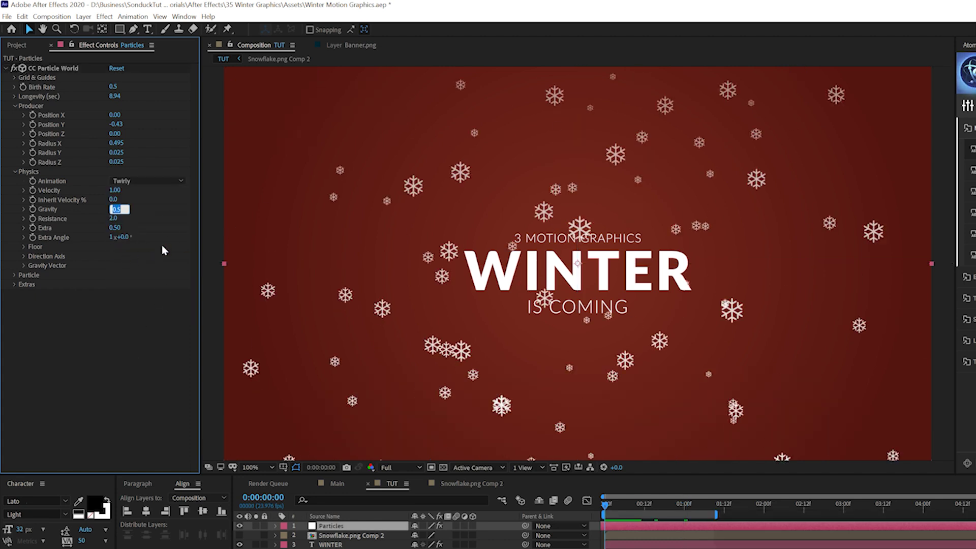
pyautogui.write('.1')
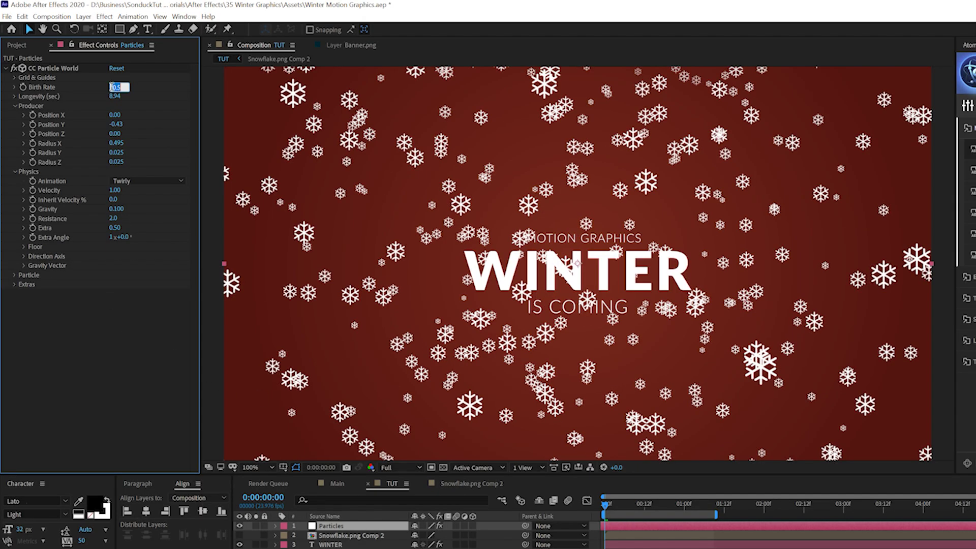
pyautogui.write('.1')
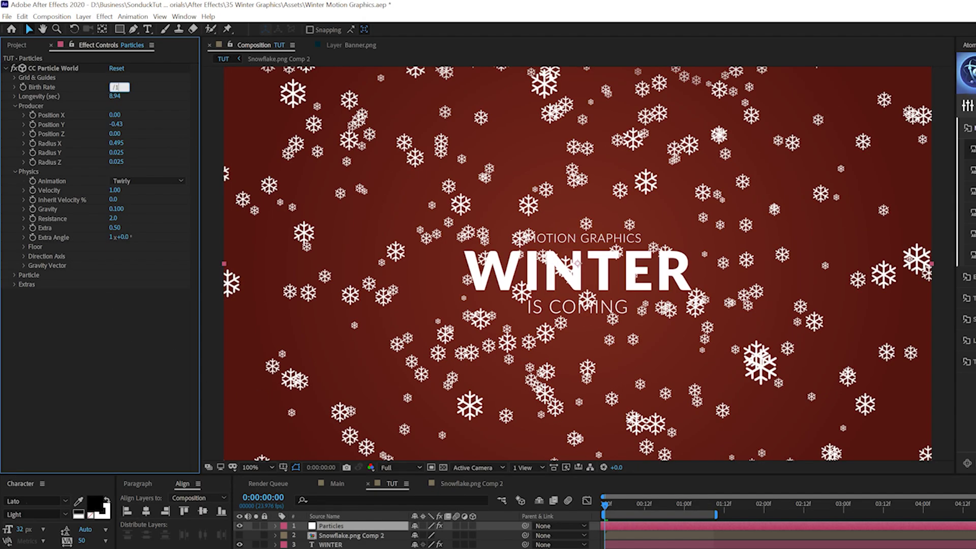
pyautogui.press('Return')
pyautogui.press('space')
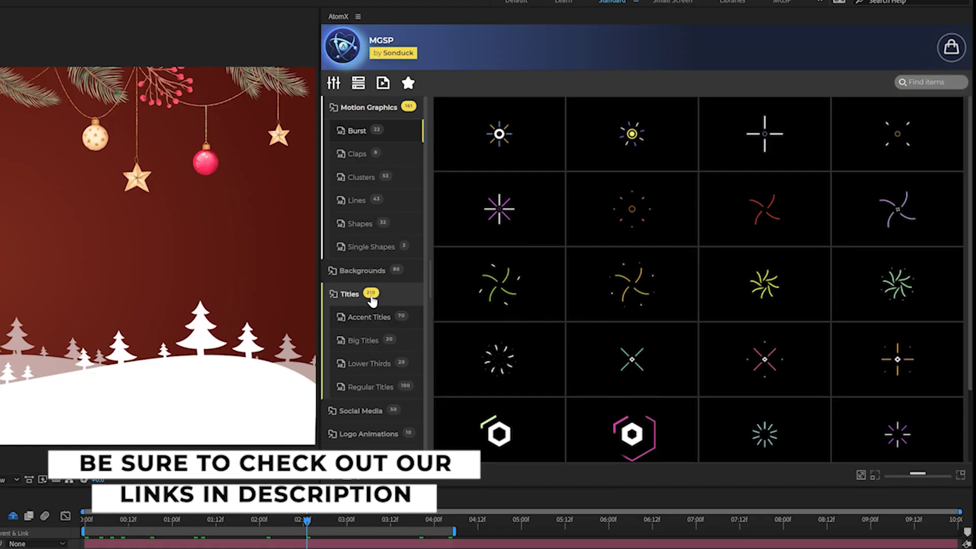
# - Apply the Title 81 template from AtomX Regular Titles to the composition
pyautogui.scroll(-1, 378, 356)
pyautogui.click(379, 405)
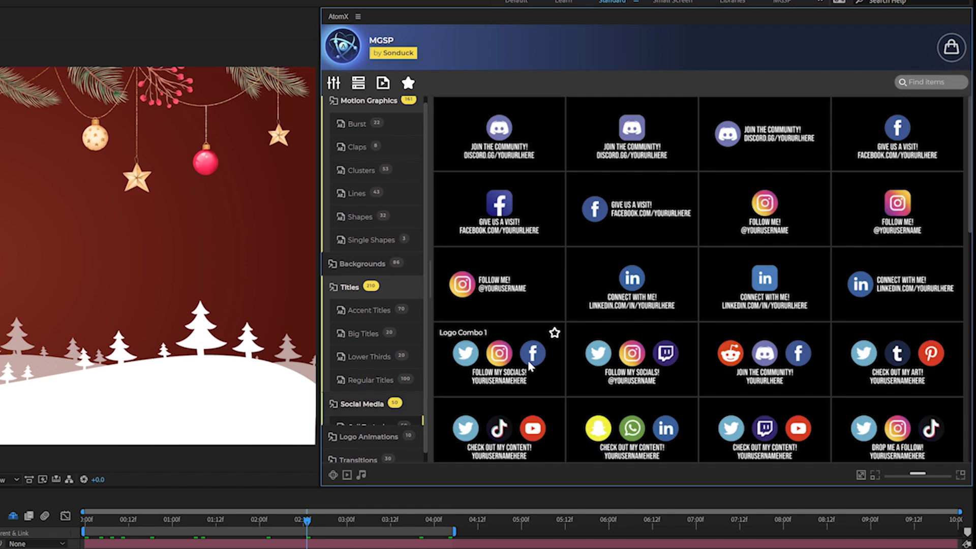
pyautogui.scroll(-2, 366, 397)
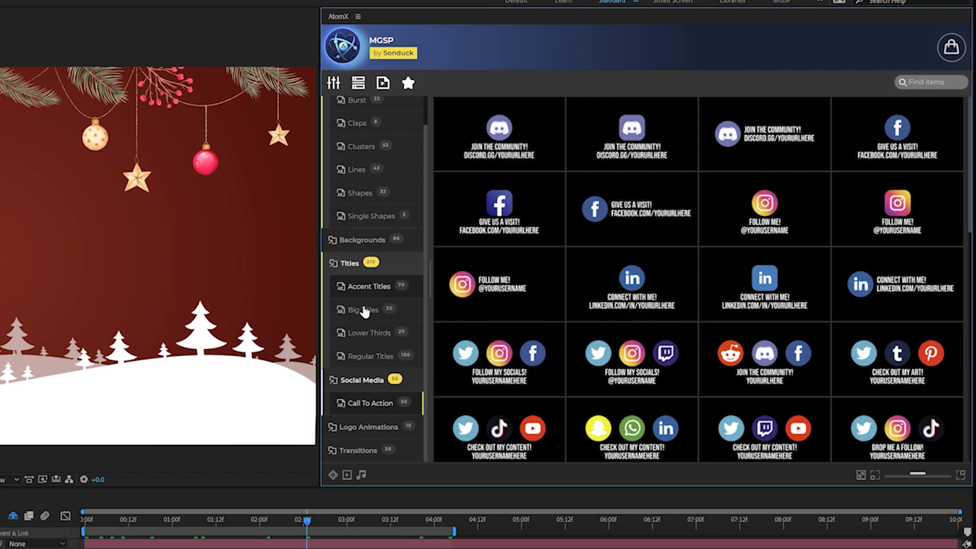
pyautogui.click(369, 356)
pyautogui.moveTo(498, 370)
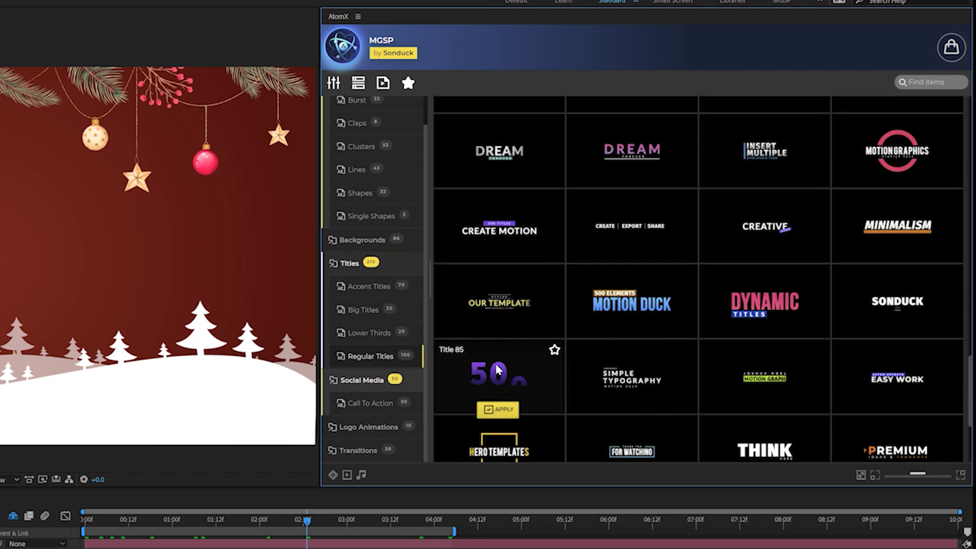
pyautogui.moveTo(498, 301)
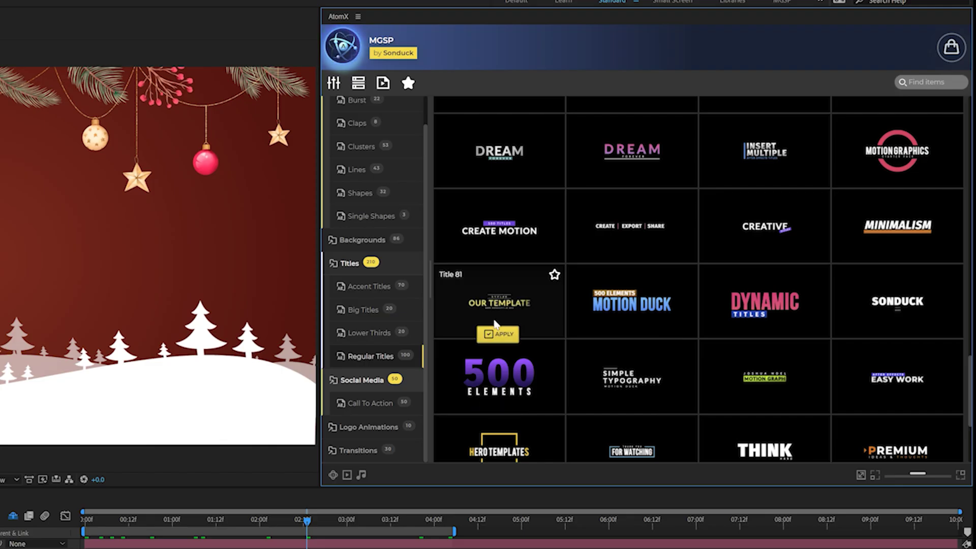
pyautogui.click(498, 335)
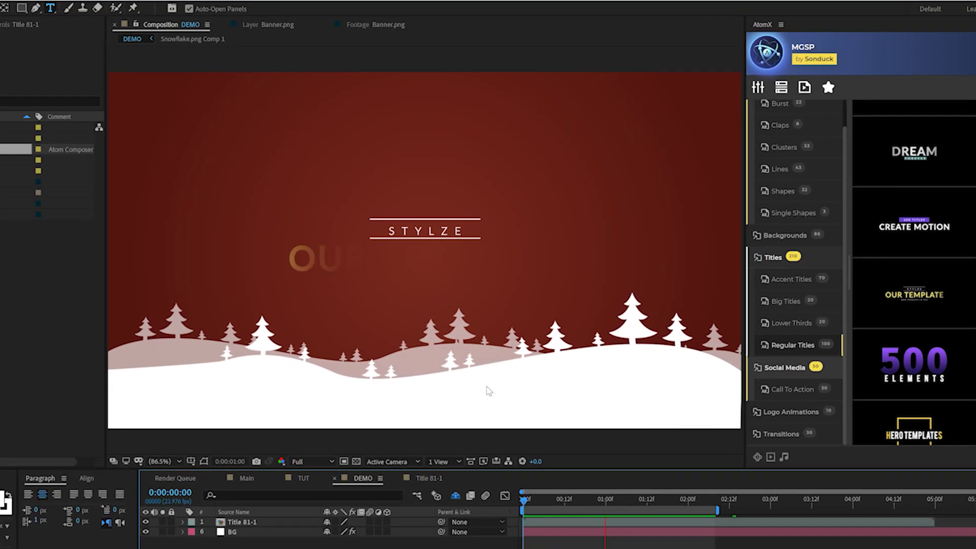
# - In the Title 81 pre-comp, change the title colour to white, then return to DEMO
pyautogui.press('space')
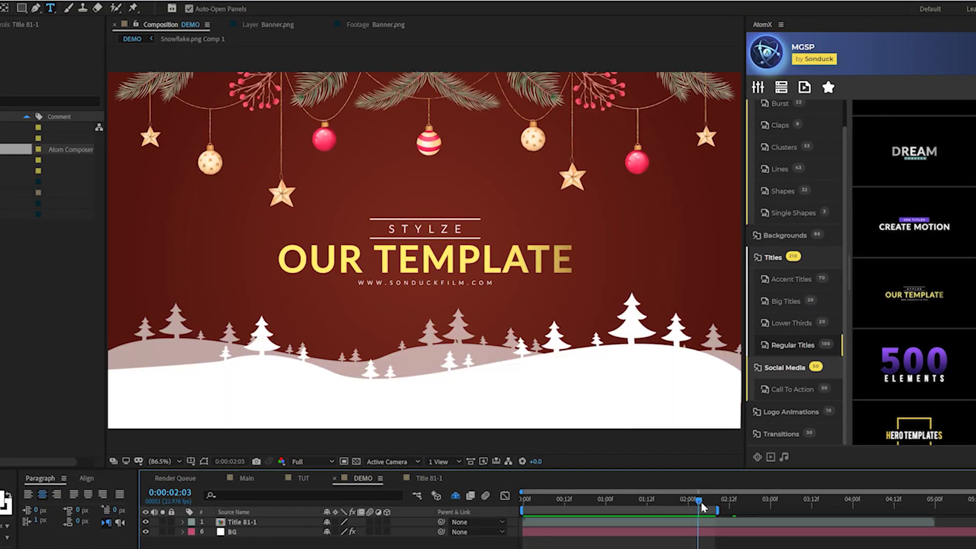
pyautogui.moveTo(702, 506); pyautogui.dragTo(705, 503)
pyautogui.doubleClick(242, 523)
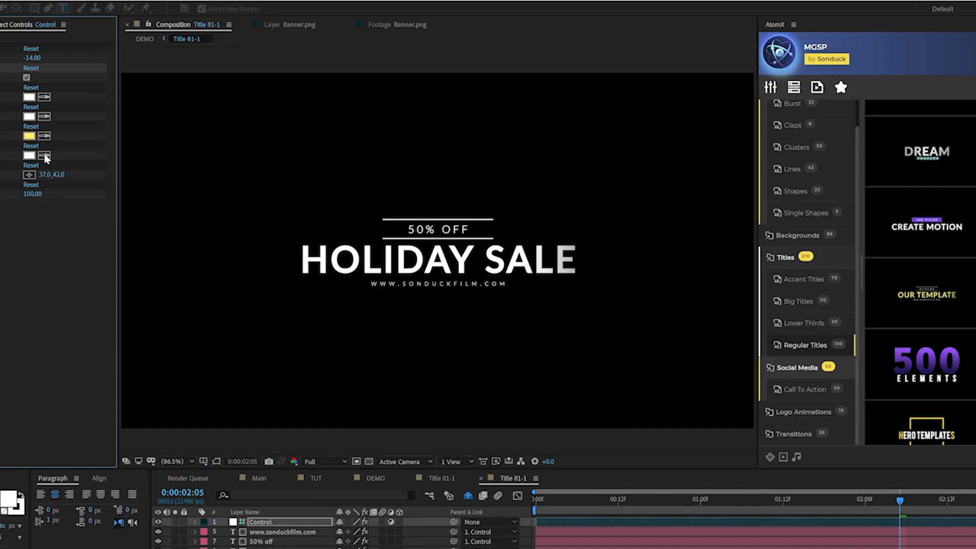
pyautogui.click(116, 136)
pyautogui.click(503, 193)
pyautogui.click(752, 194)
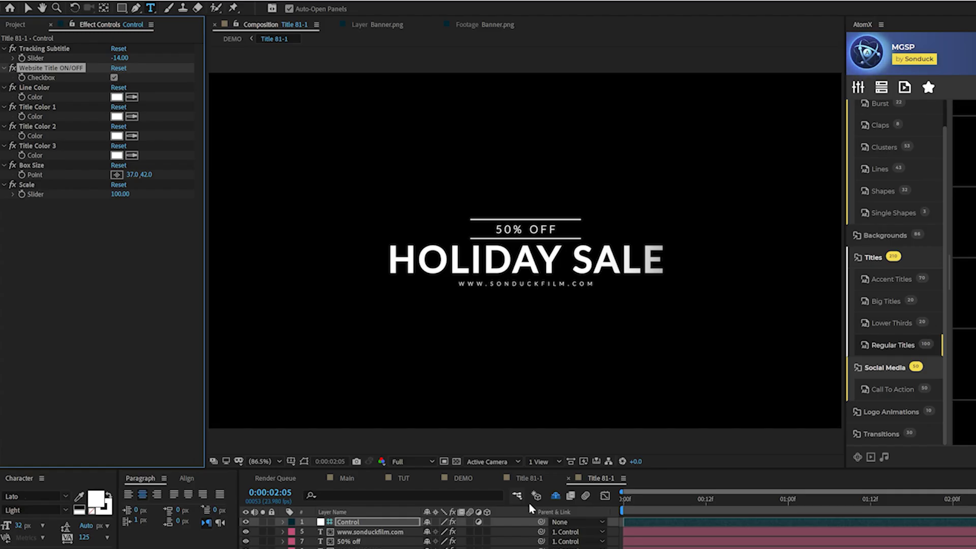
pyautogui.click(528, 480)
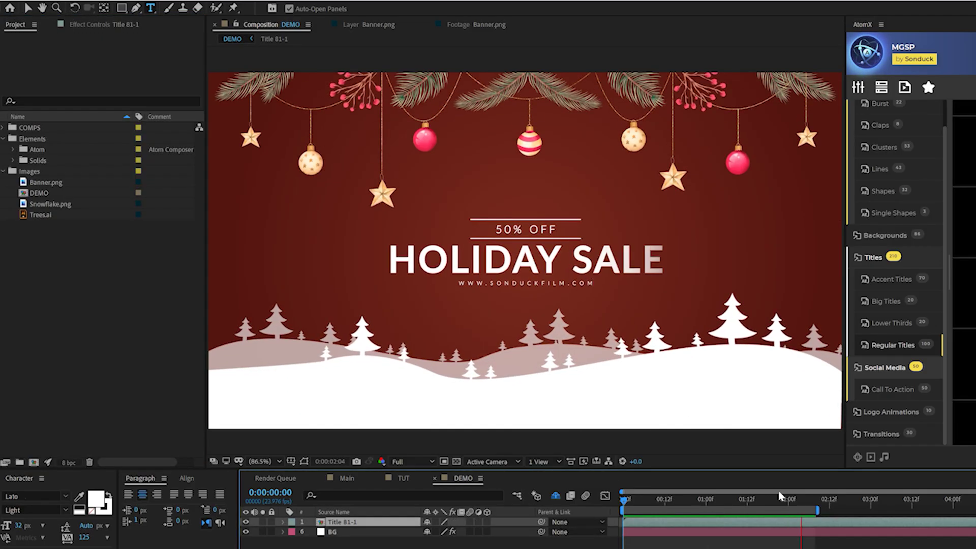
# - Apply the Cluster 5 burst animation from the AtomX Clusters library
pyautogui.scroll(1, 905, 201)
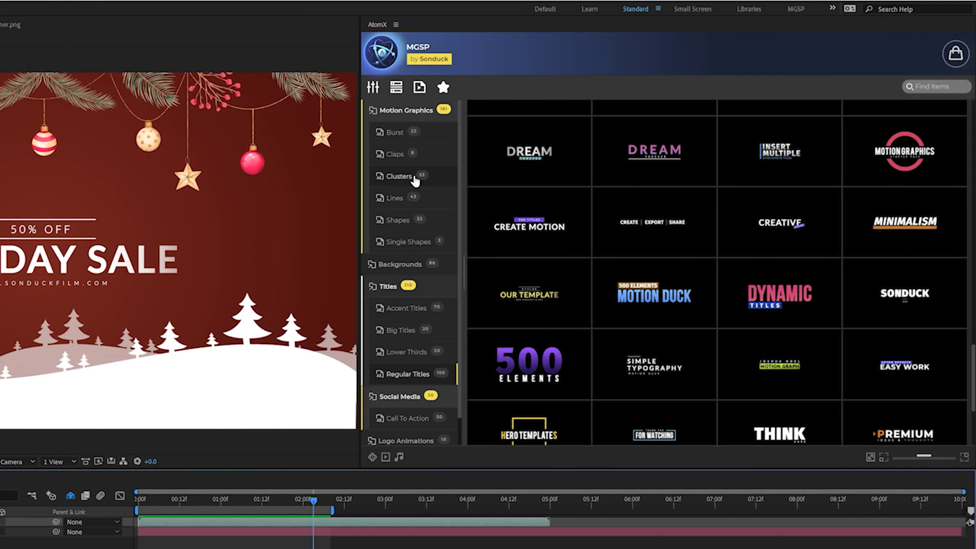
pyautogui.click(414, 177)
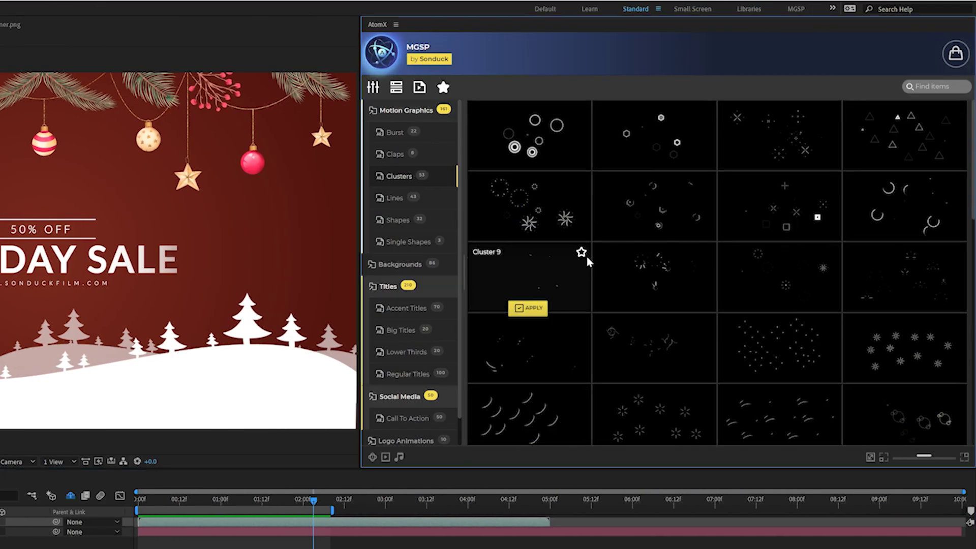
pyautogui.moveTo(570, 214)
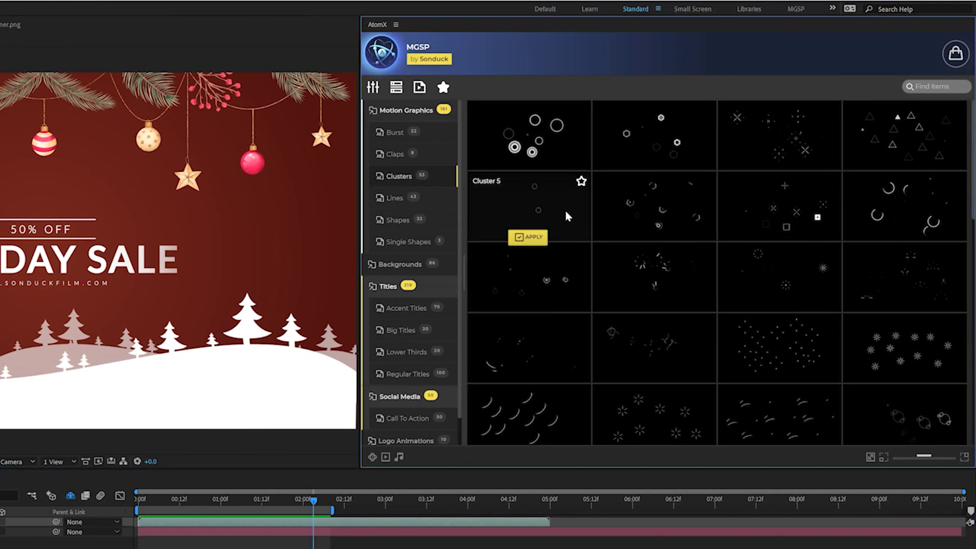
pyautogui.click(520, 239)
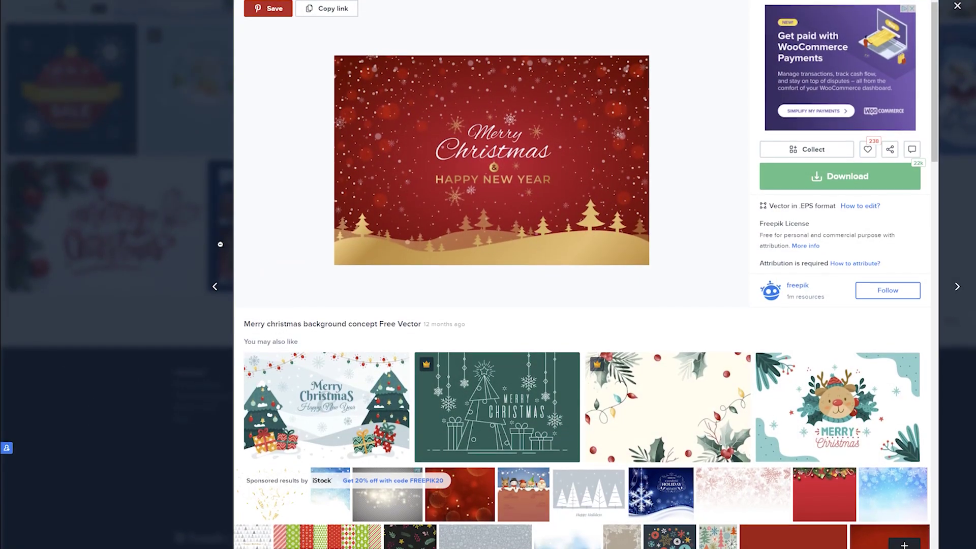
# - Close the Merry Christmas background preview and scroll through the christmas search results
pyautogui.click(196, 185)
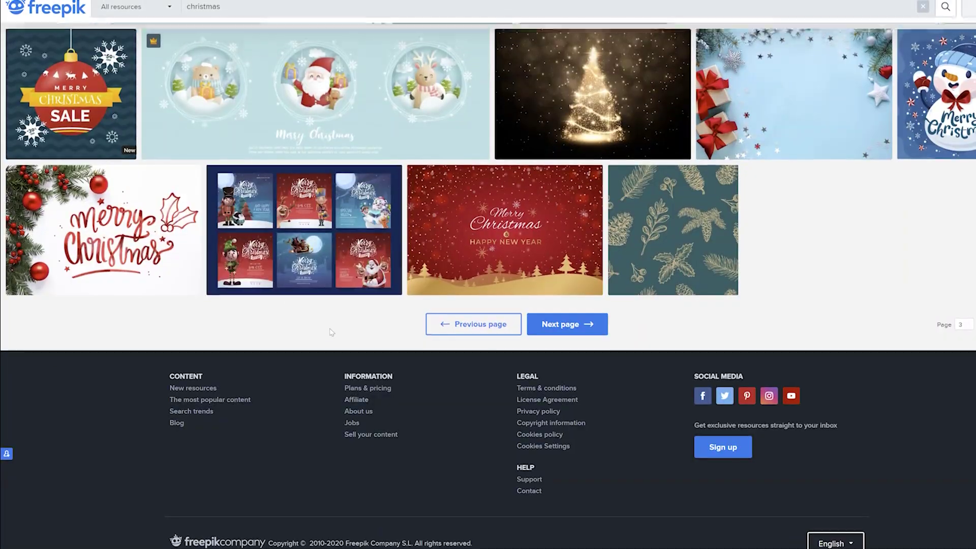
pyautogui.scroll(5, 333, 325)
pyautogui.scroll(6, 335, 323)
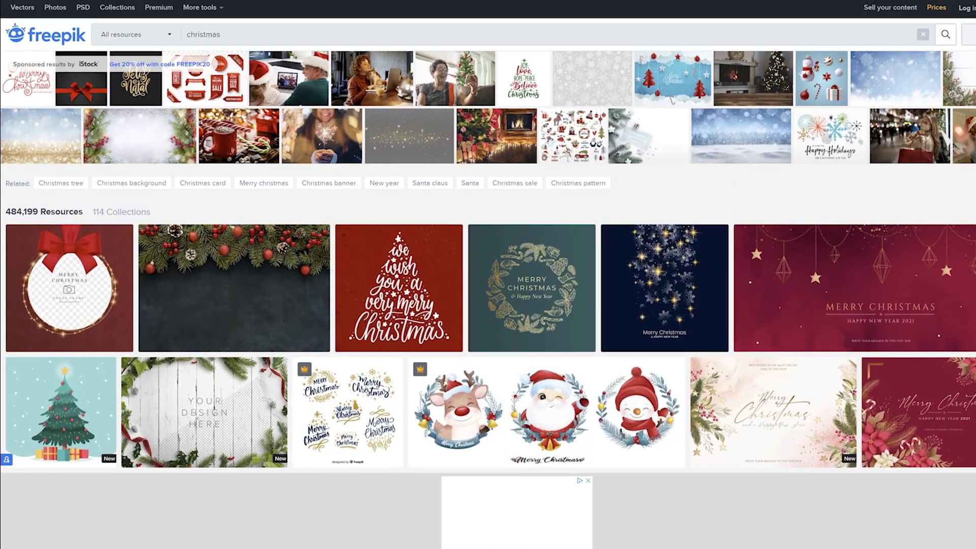
pyautogui.scroll(-10, 350, 335)
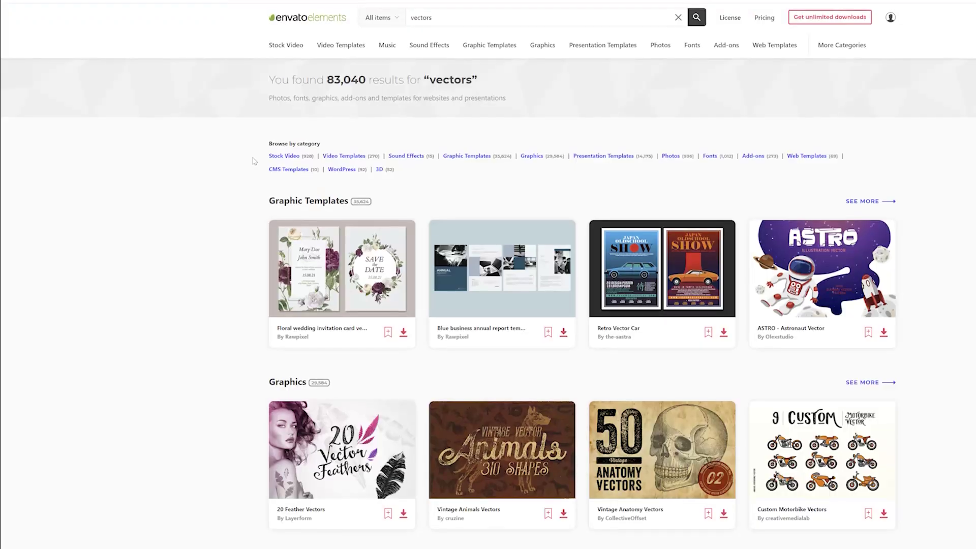
# - Scroll up and down through the Envato Elements vectors results
pyautogui.scroll(-3, 252, 161)
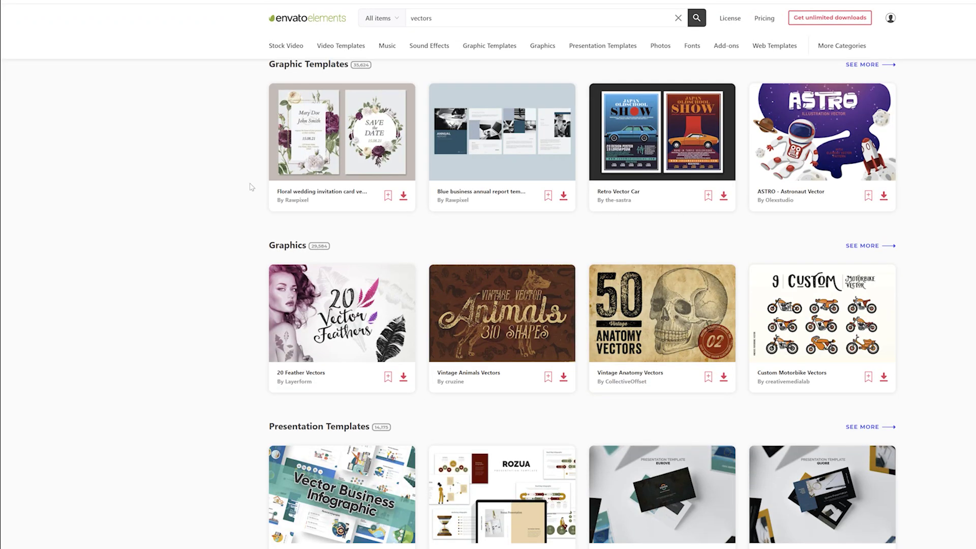
pyautogui.scroll(3, 251, 188)
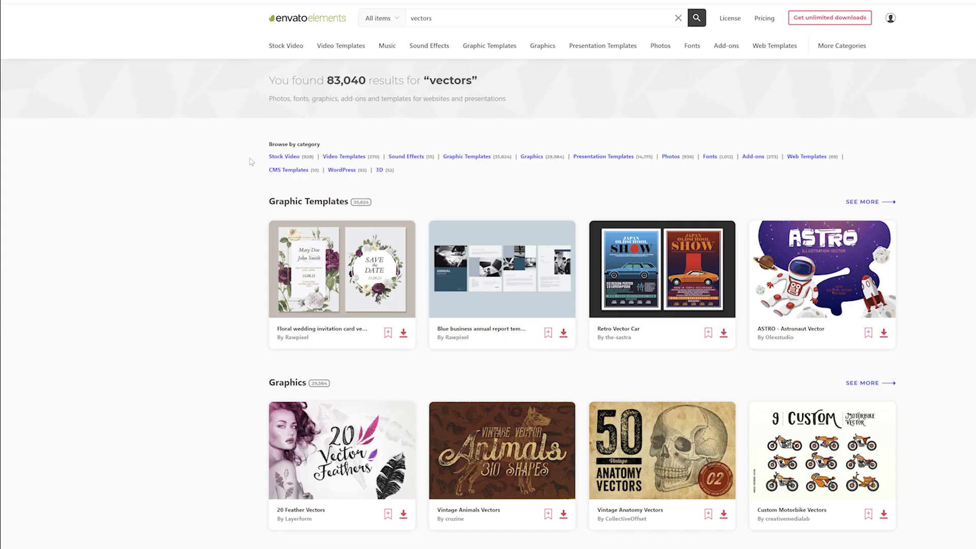
pyautogui.scroll(-3, 251, 163)
pyautogui.scroll(3, 255, 168)
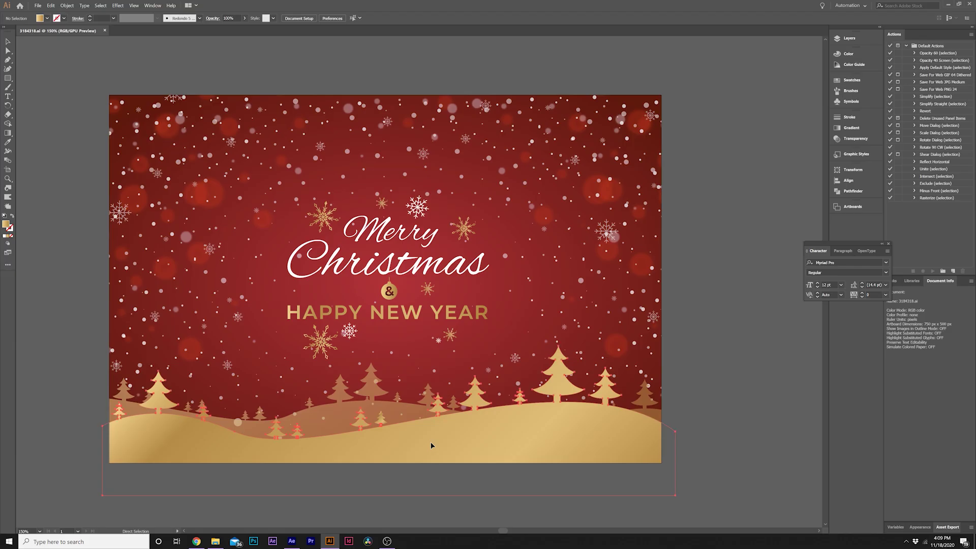
# - Select the gold hill shape at the bottom of the Christmas artwork
pyautogui.click(312, 450)
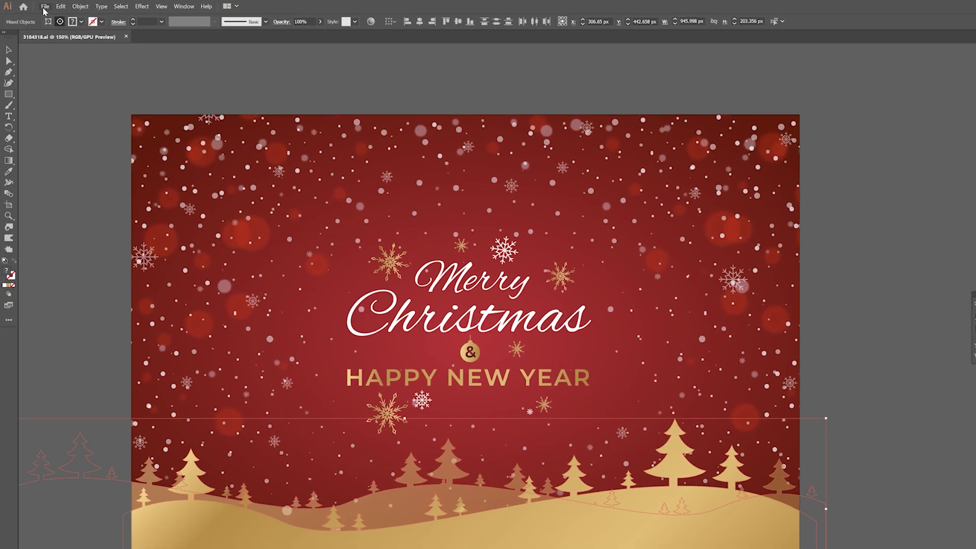
# - Create a 1920×1080 document and paste the gold hills and trees, scaled across the artboard bottom
pyautogui.click(38, 6)
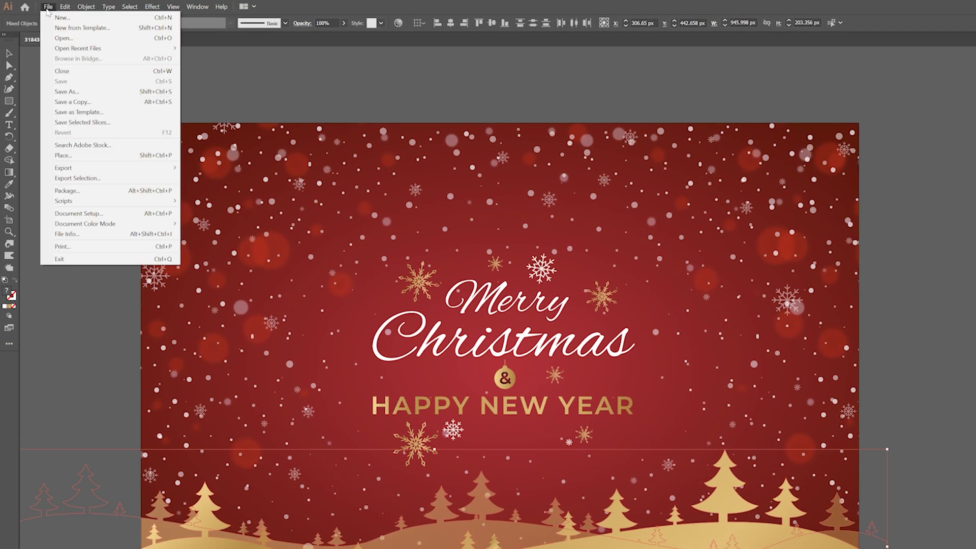
pyautogui.click(60, 18)
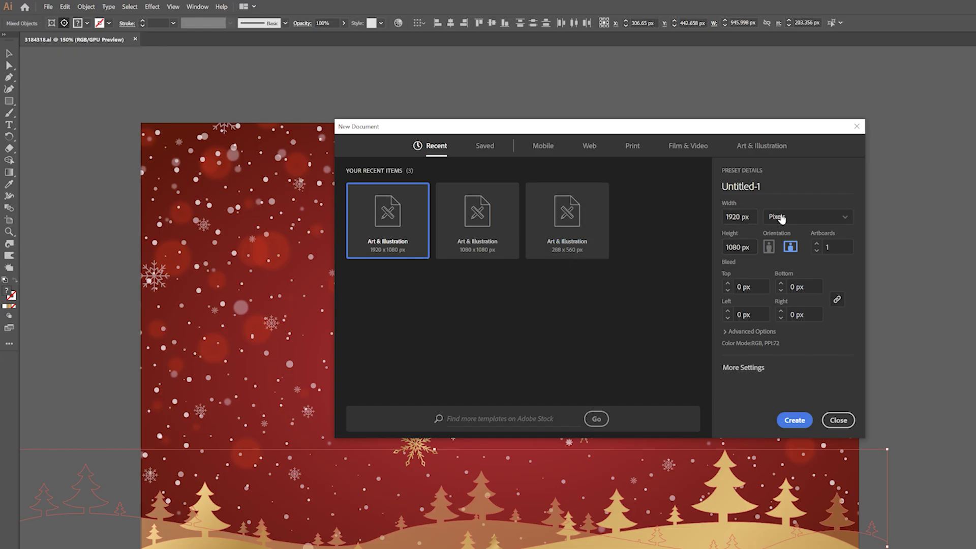
pyautogui.click(794, 420)
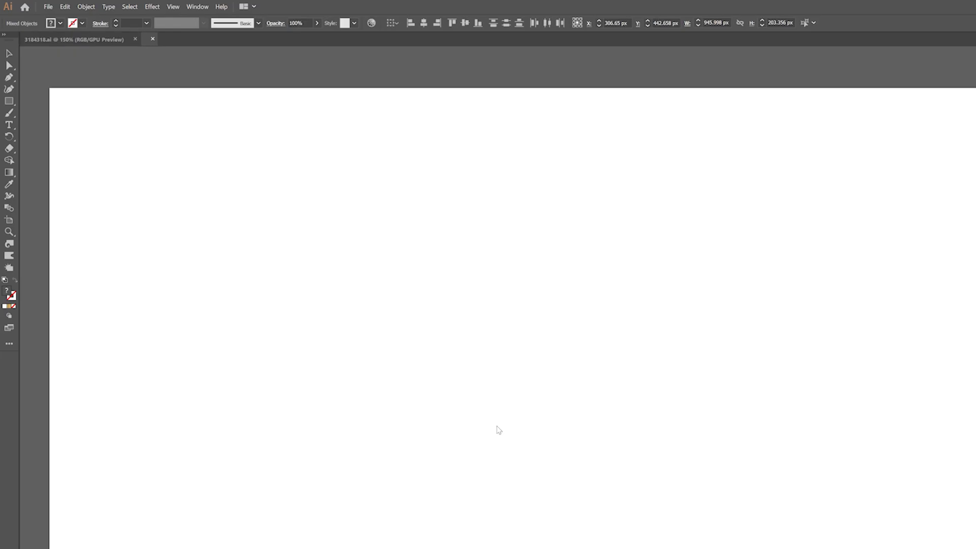
pyautogui.hotkey('ctrl', 'v')
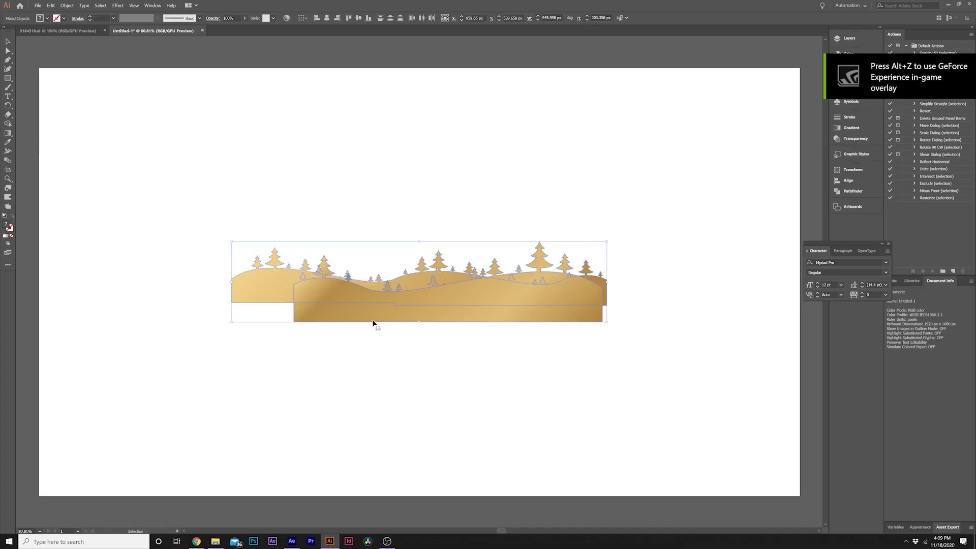
pyautogui.moveTo(605, 245); pyautogui.dragTo(801, 184)
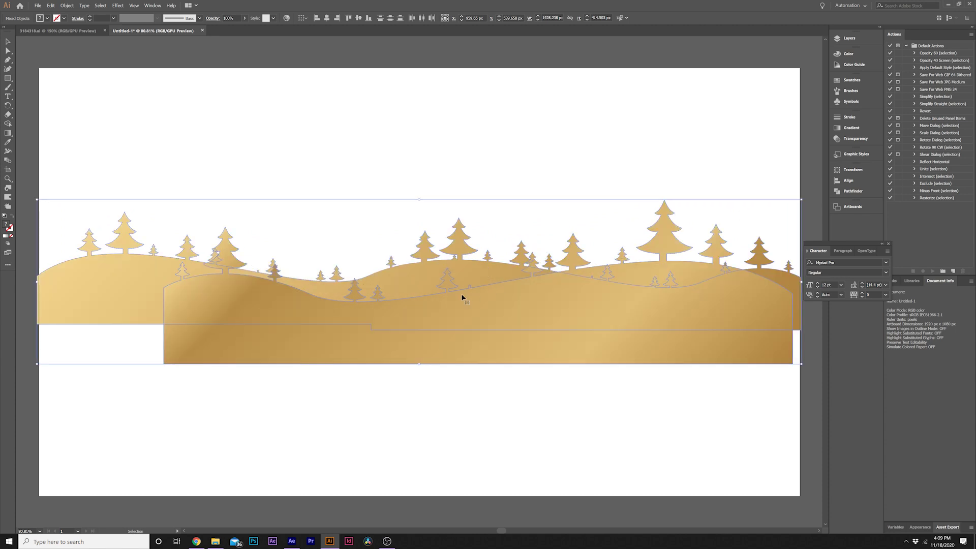
pyautogui.moveTo(462, 297); pyautogui.dragTo(467, 457)
pyautogui.click(417, 288)
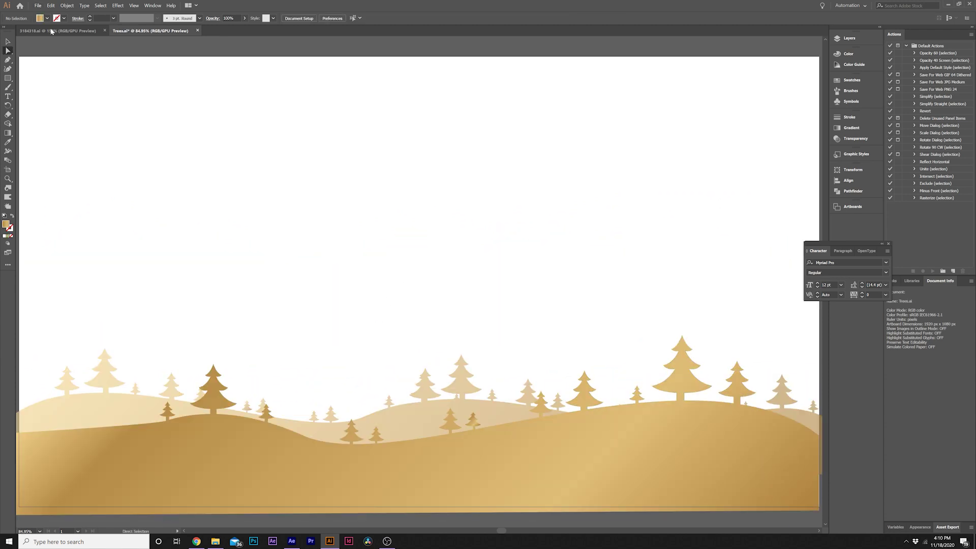
# - Save the document as Trees.ai and start saving a copy
pyautogui.hotkey('ctrl', '-')
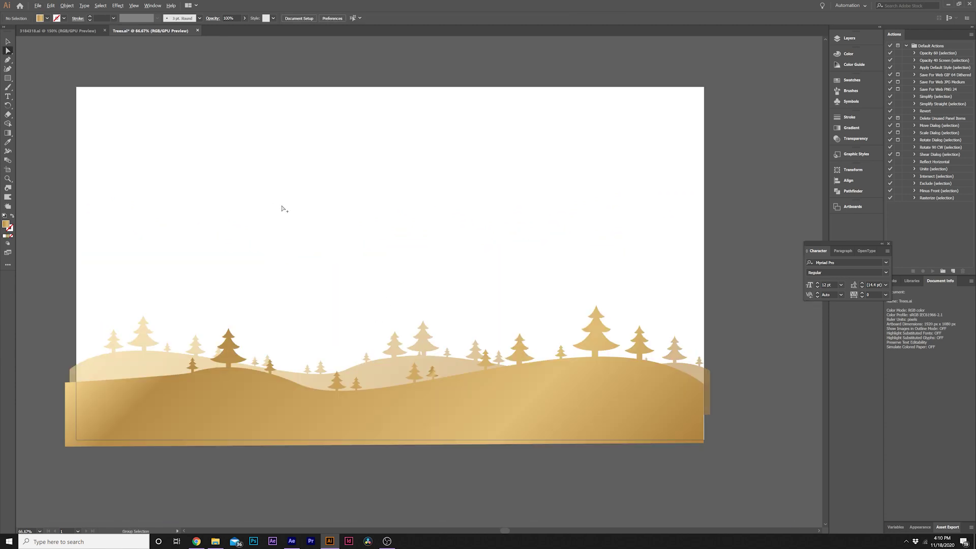
pyautogui.click(37, 5)
pyautogui.click(58, 80)
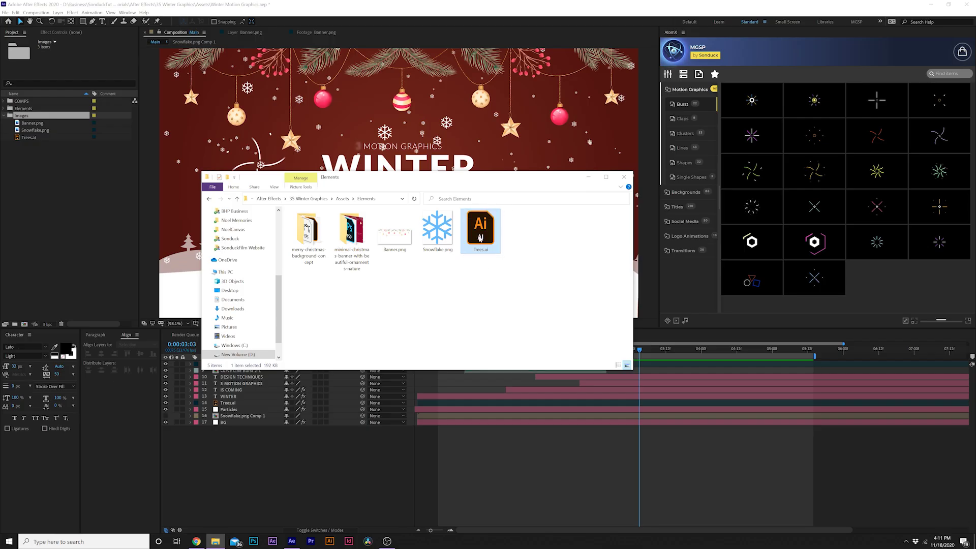
# - Drag Trees.ai from Explorer into the After Effects Project panel
pyautogui.moveTo(480, 238); pyautogui.dragTo(73, 212)
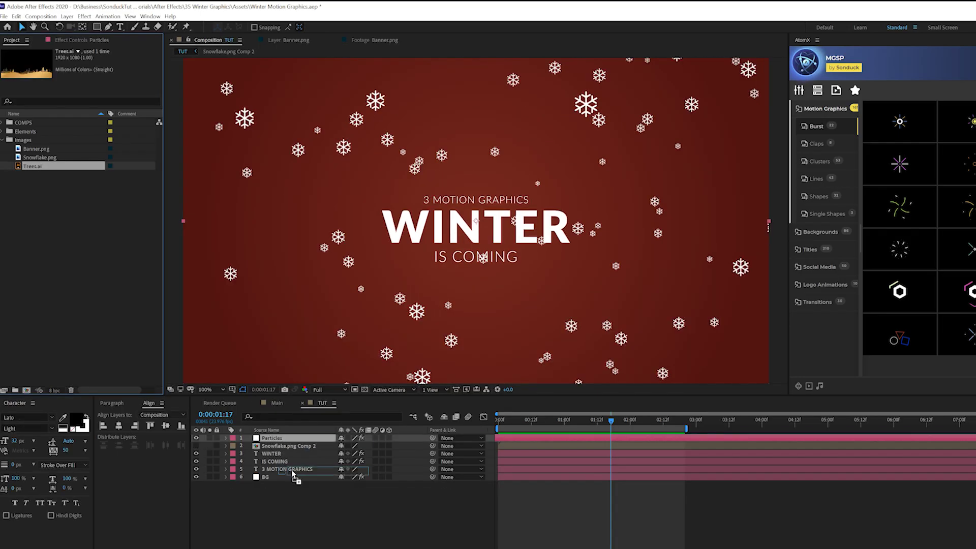
# - Place Trees.ai into the TUT composition and give it a white Fill effect
pyautogui.moveTo(294, 478); pyautogui.dragTo(288, 439)
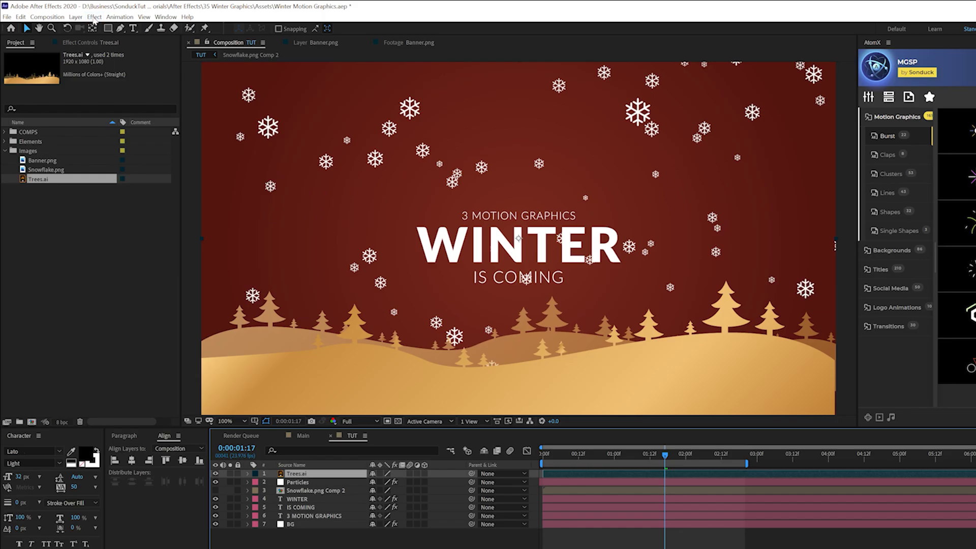
pyautogui.click(94, 16)
pyautogui.moveTo(153, 153)
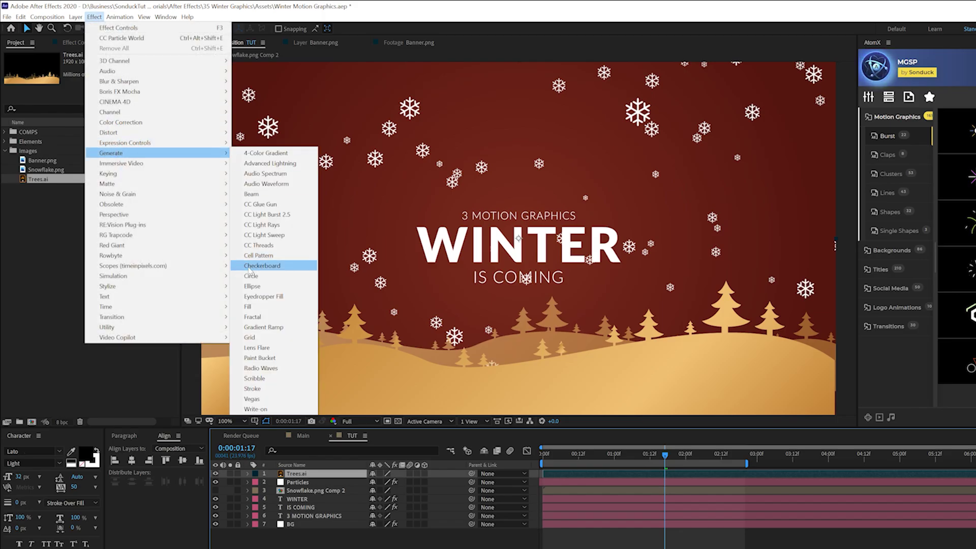
pyautogui.click(248, 306)
pyautogui.click(103, 89)
pyautogui.click(437, 187)
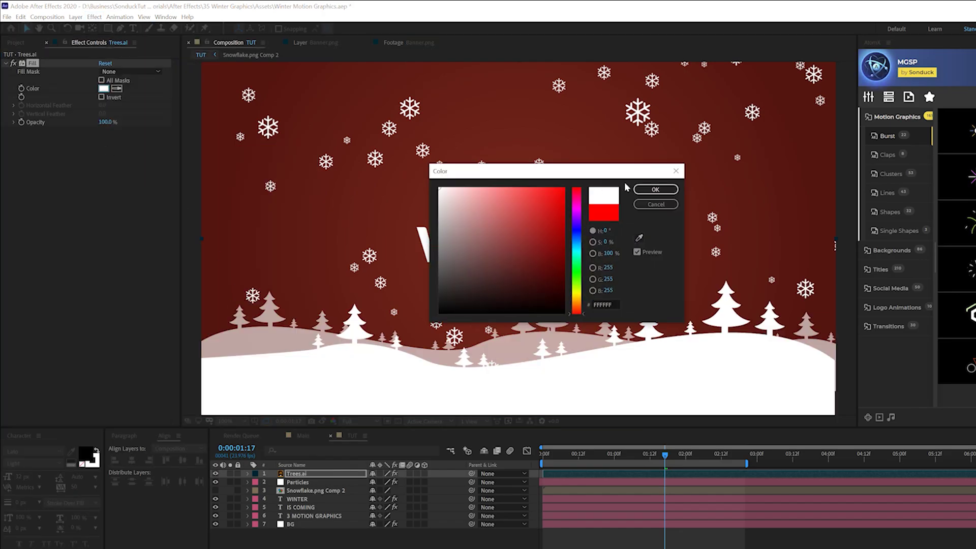
pyautogui.click(651, 189)
# - Keyframe Trees.ai Position from 960,815 at 0 to 960,540 at 1s, and preview the rise
pyautogui.press('Home')
pyautogui.click(297, 473)
pyautogui.press('p')
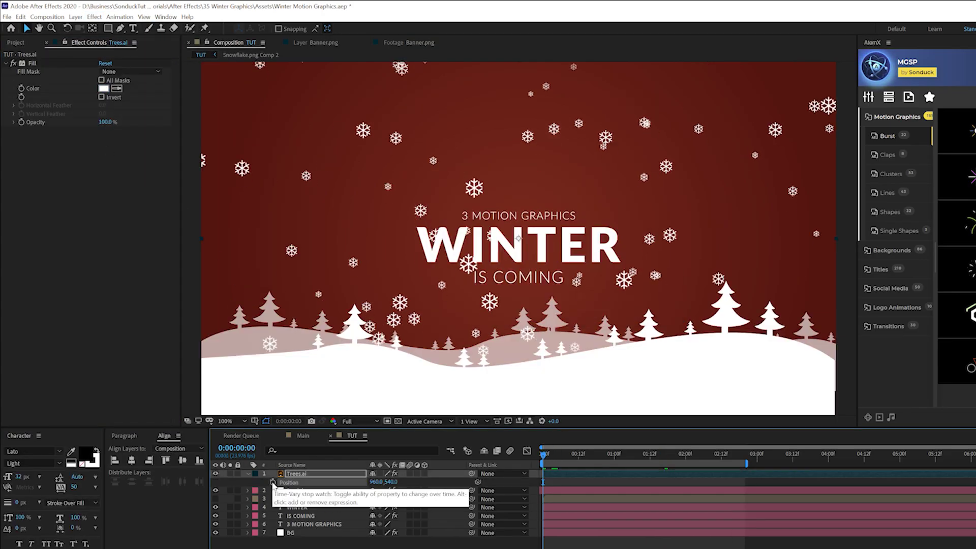
pyautogui.press('p')
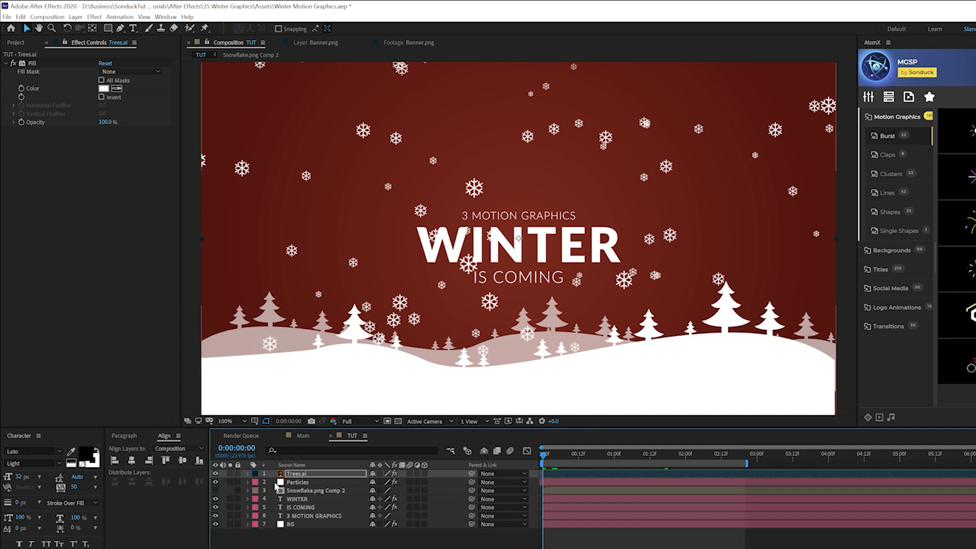
pyautogui.press('p')
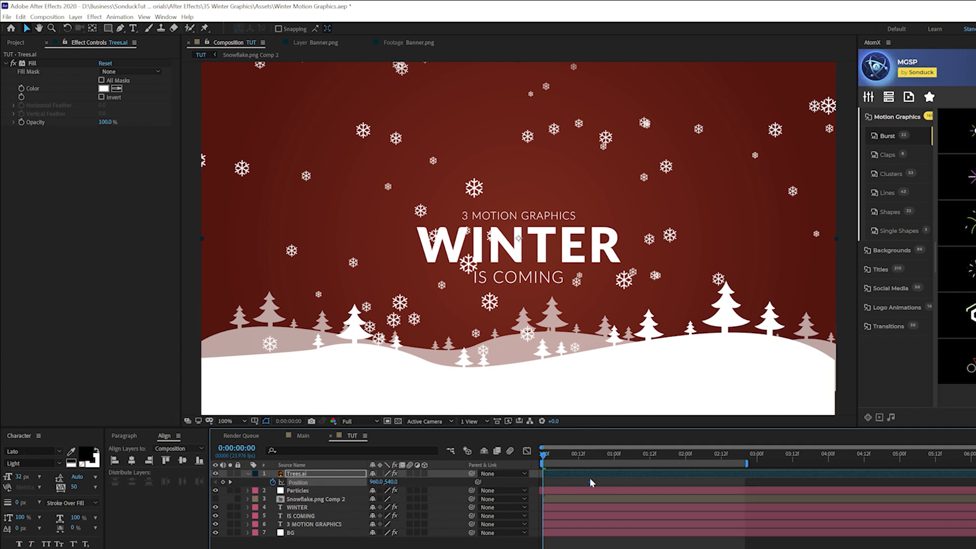
pyautogui.moveTo(391, 481); pyautogui.dragTo(432, 482)
pyautogui.press('space')
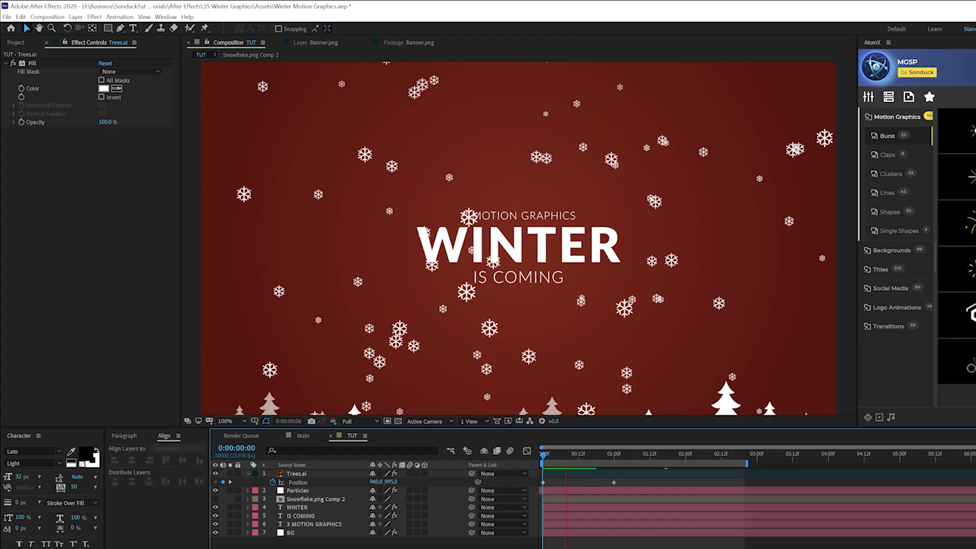
pyautogui.press('space')
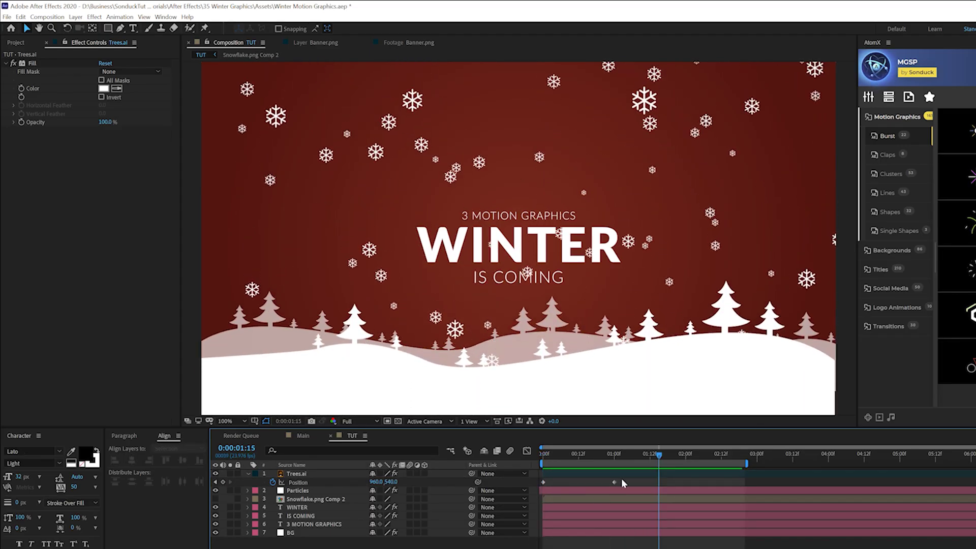
pyautogui.moveTo(622, 479); pyautogui.dragTo(583, 488)
pyautogui.press('space')
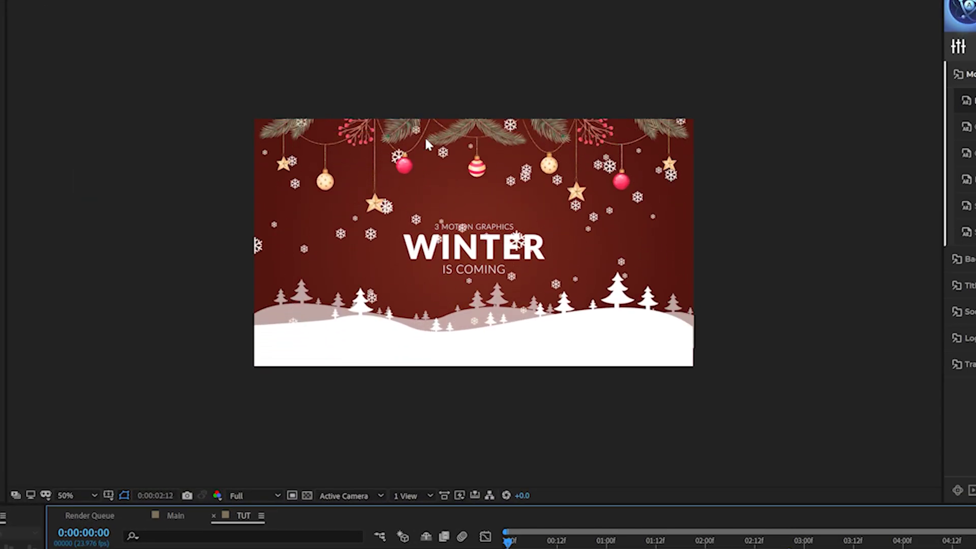
# - Set the composition viewer magnification to 100%
pyautogui.press('/')
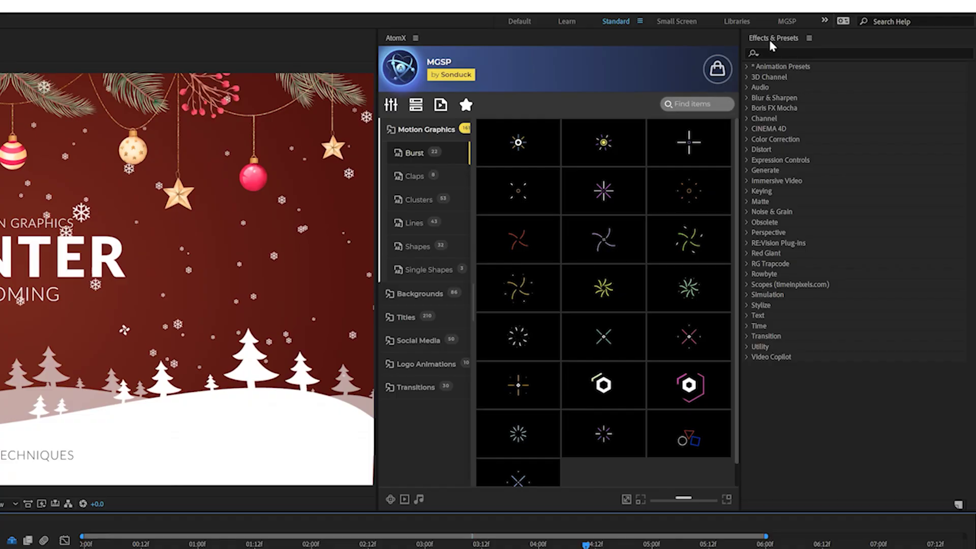
# - Apply the Text > Blurs > Evaporate animation preset to the WINTER layer
pyautogui.click(746, 66)
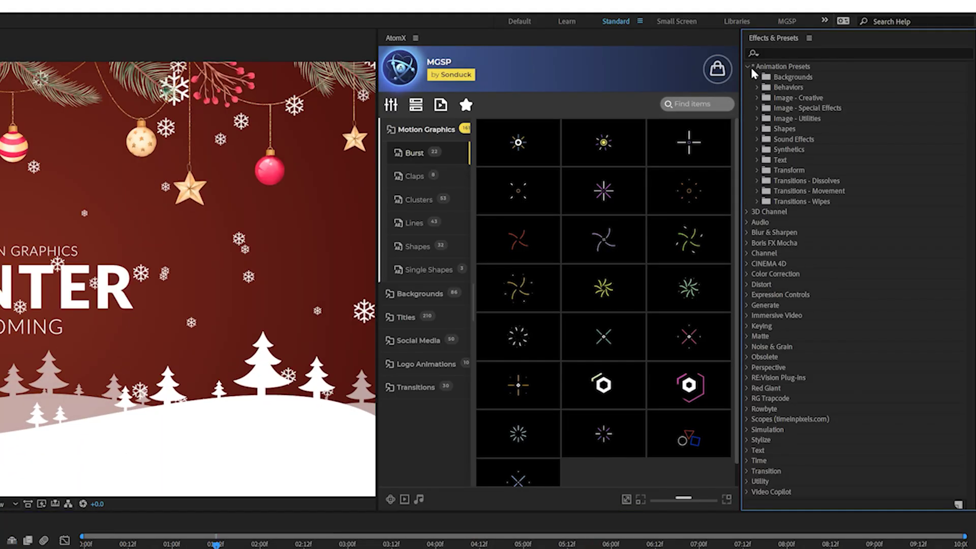
pyautogui.click(757, 160)
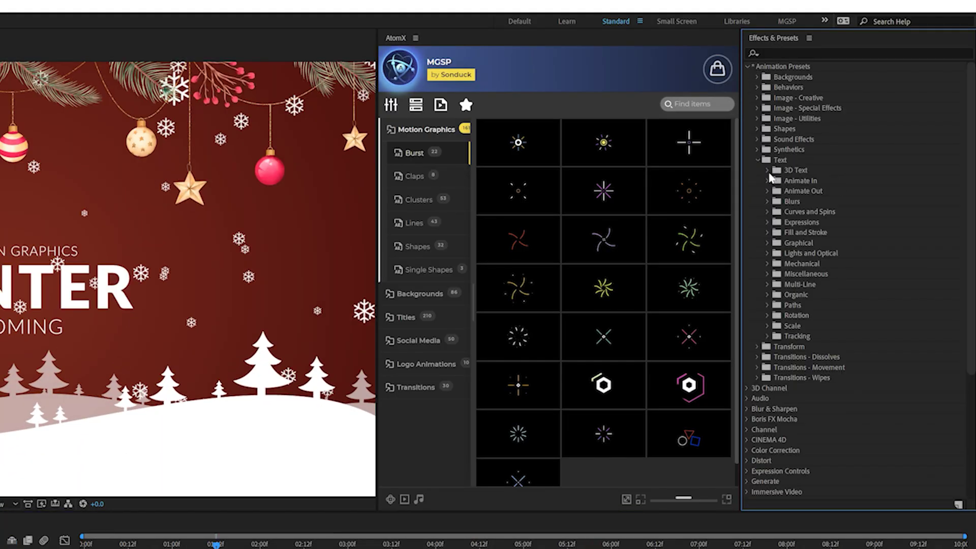
pyautogui.click(768, 202)
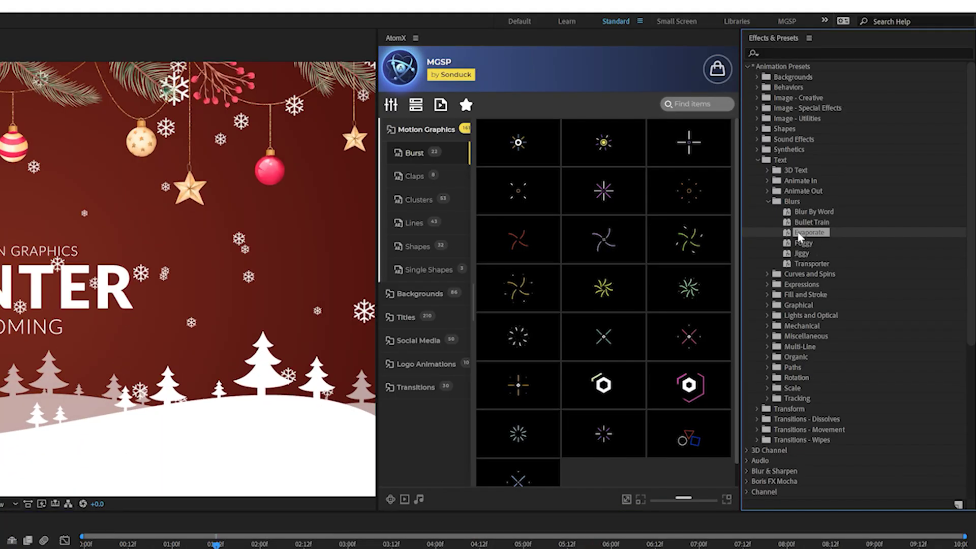
pyautogui.moveTo(802, 238); pyautogui.dragTo(139, 472)
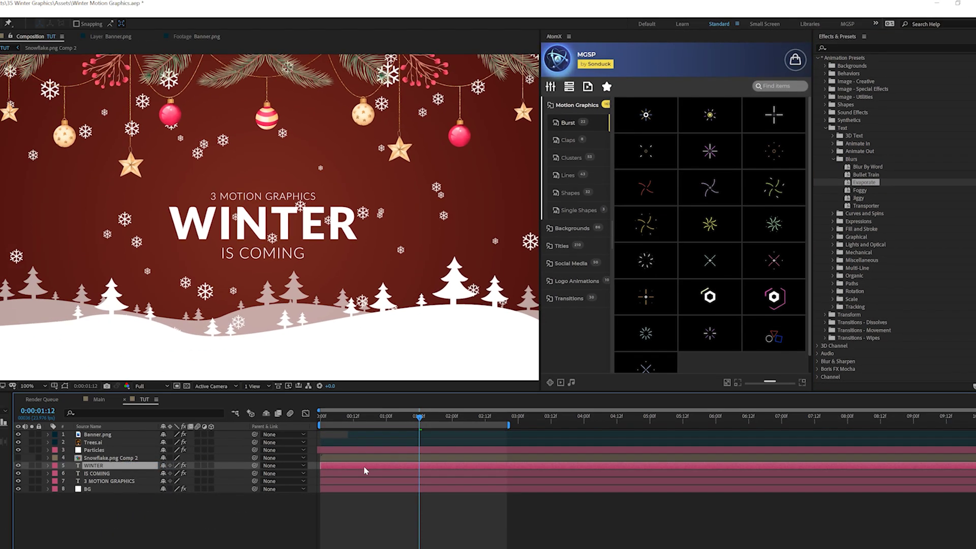
# - Move WINTER's Offset keyframes earlier and time-reverse them so the word forms from blur
pyautogui.press('u')
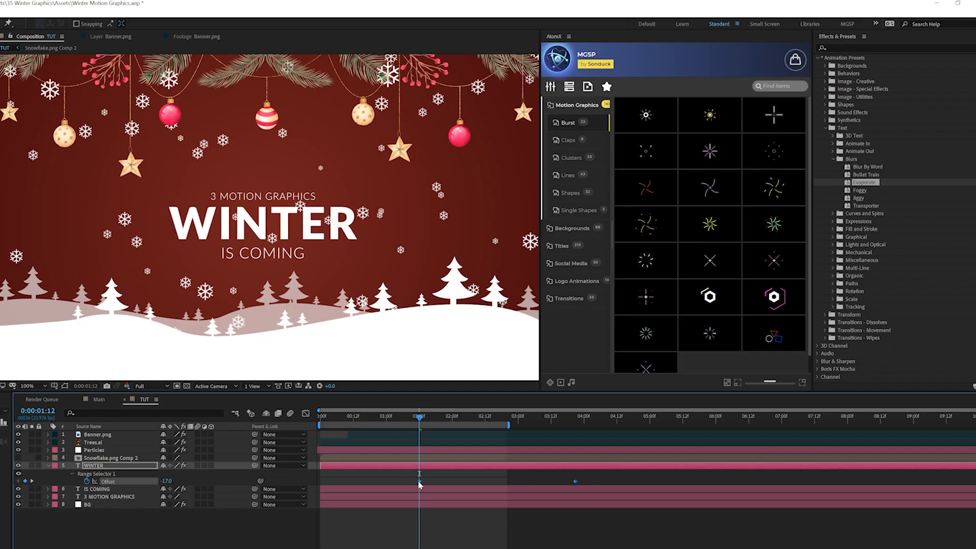
pyautogui.moveTo(406, 485); pyautogui.dragTo(381, 484)
pyautogui.click(471, 481)
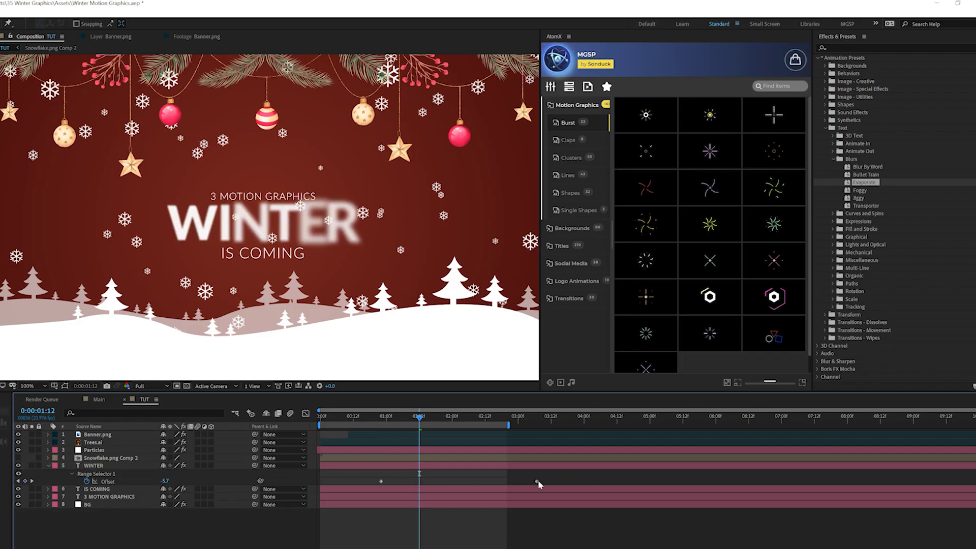
pyautogui.moveTo(551, 477); pyautogui.dragTo(343, 486)
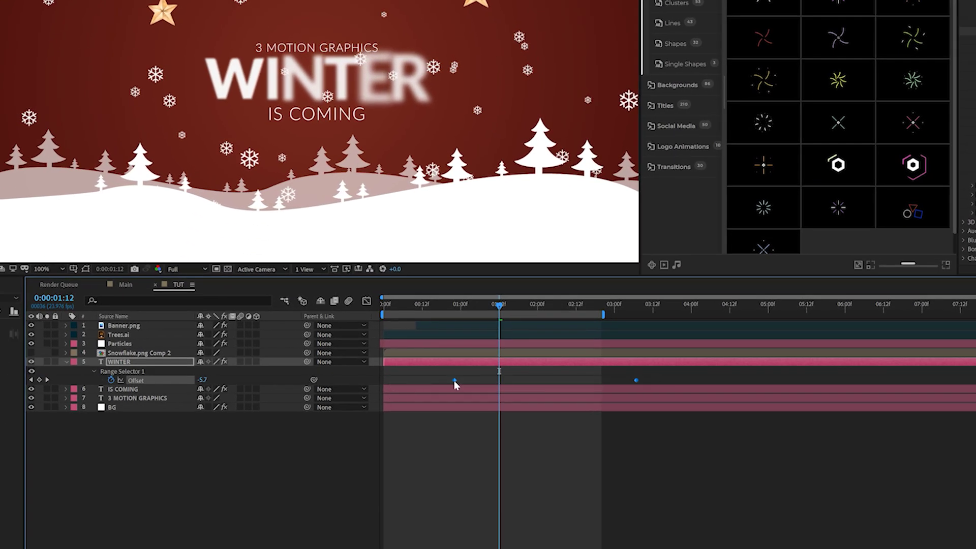
pyautogui.rightClick(455, 381)
pyautogui.moveTo(547, 503)
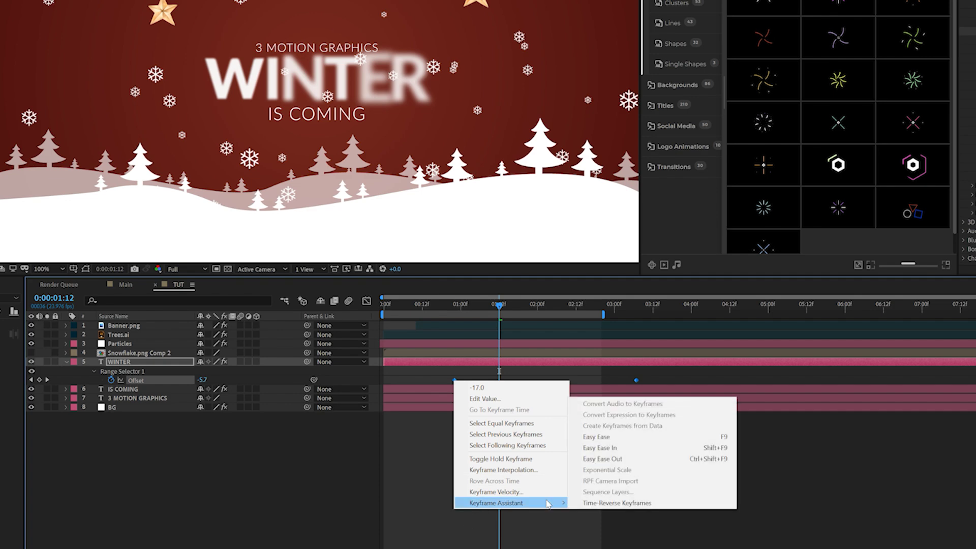
pyautogui.click(602, 504)
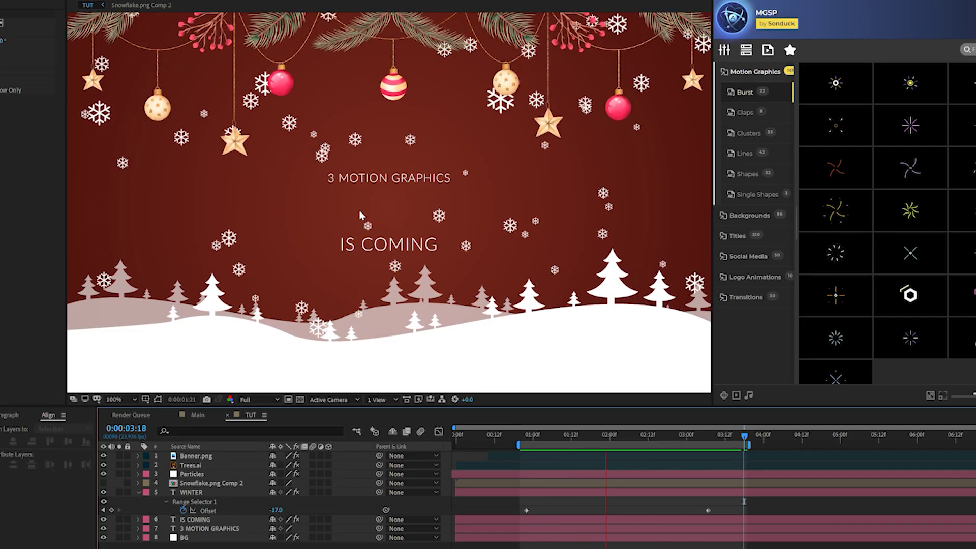
# - Expand the IS COMING layer's Evaporate Animator down to its Range Selector settings
pyautogui.click(139, 492)
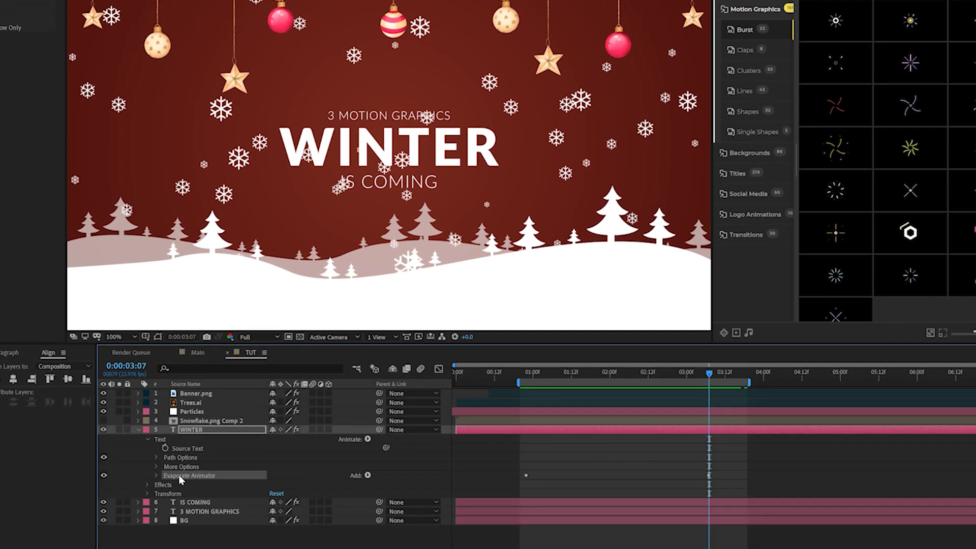
pyautogui.click(138, 430)
pyautogui.click(579, 374)
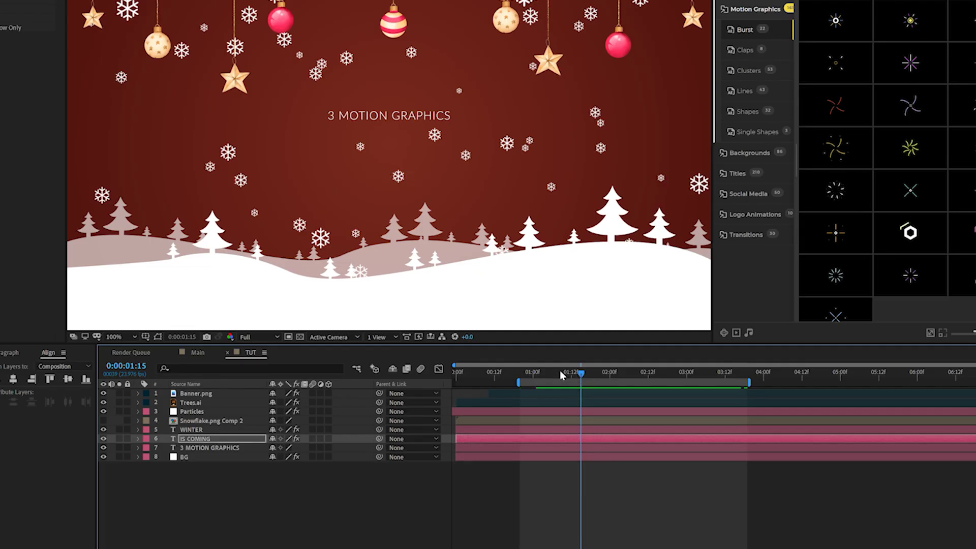
pyautogui.click(138, 438)
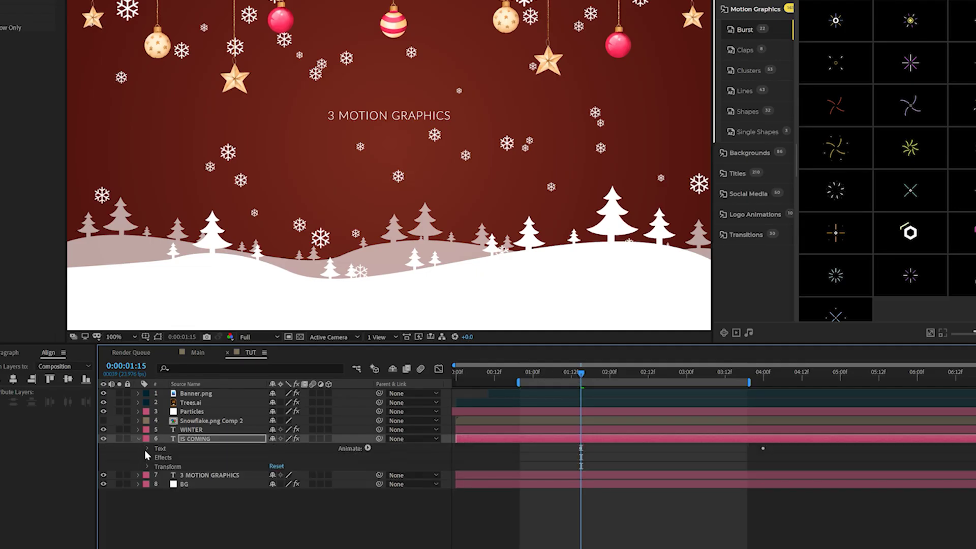
pyautogui.click(148, 449)
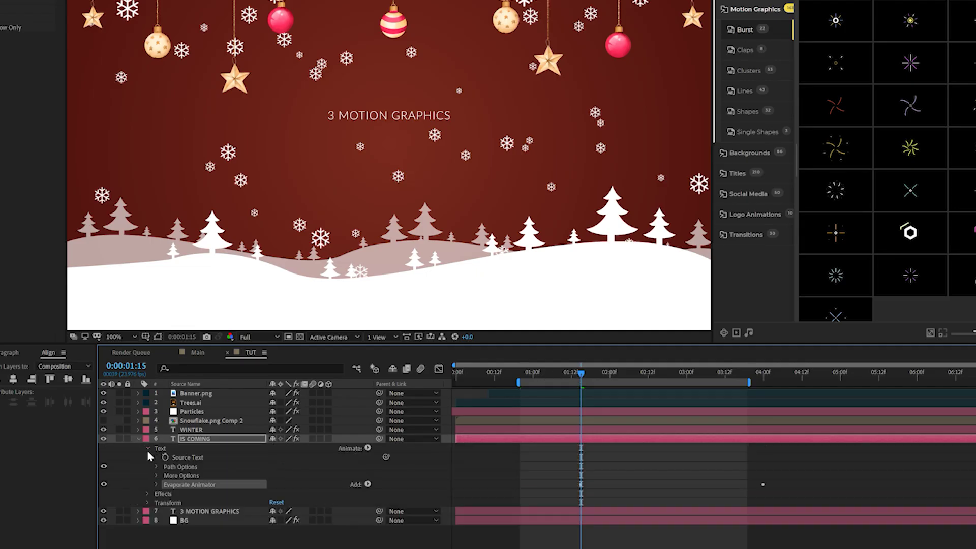
pyautogui.click(156, 484)
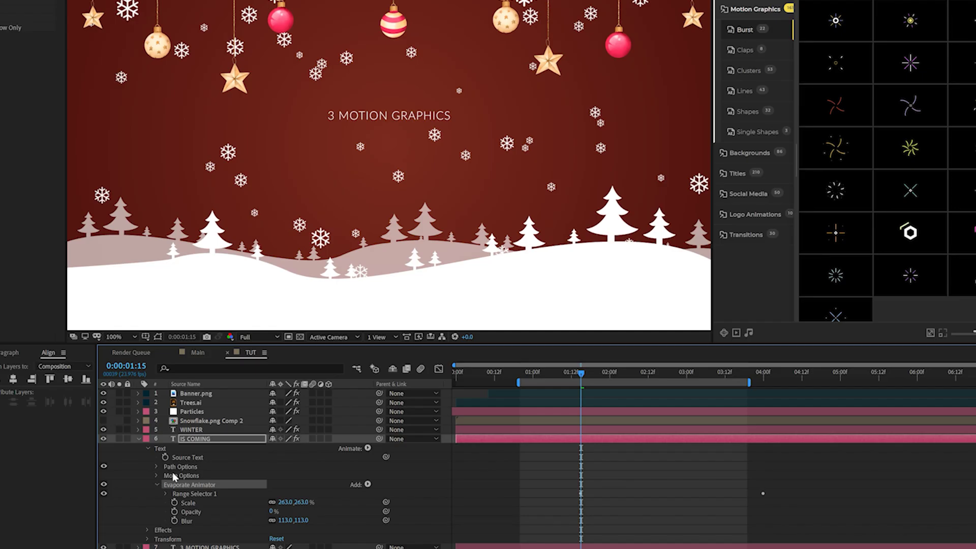
pyautogui.click(164, 493)
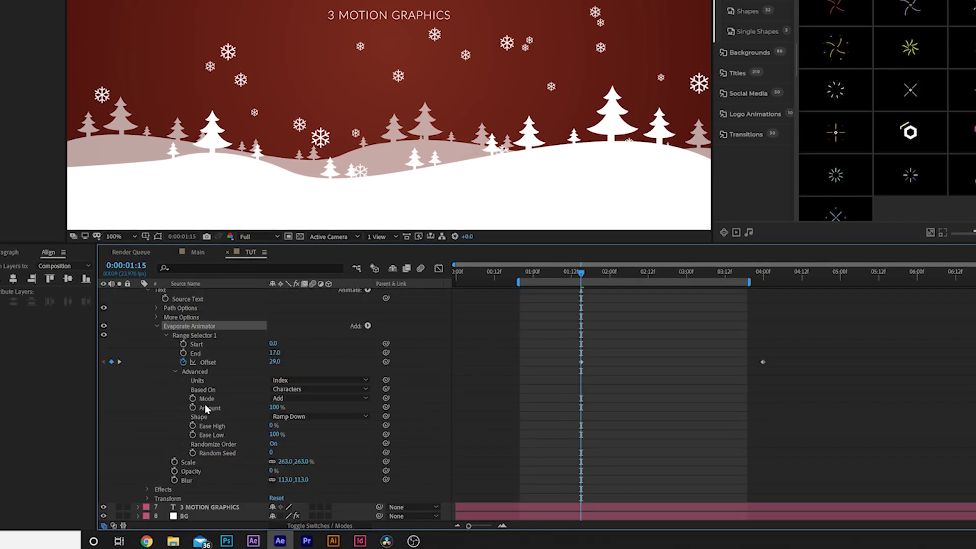
pyautogui.moveTo(580, 274); pyautogui.dragTo(709, 283)
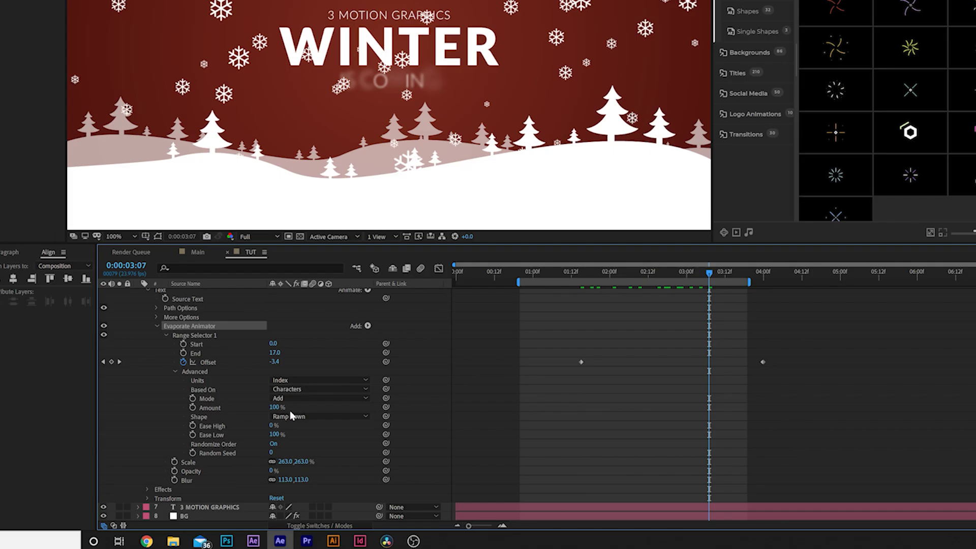
# - Set the range selector's Based On to Words, scrub to check, and collapse the layer
pyautogui.click(287, 389)
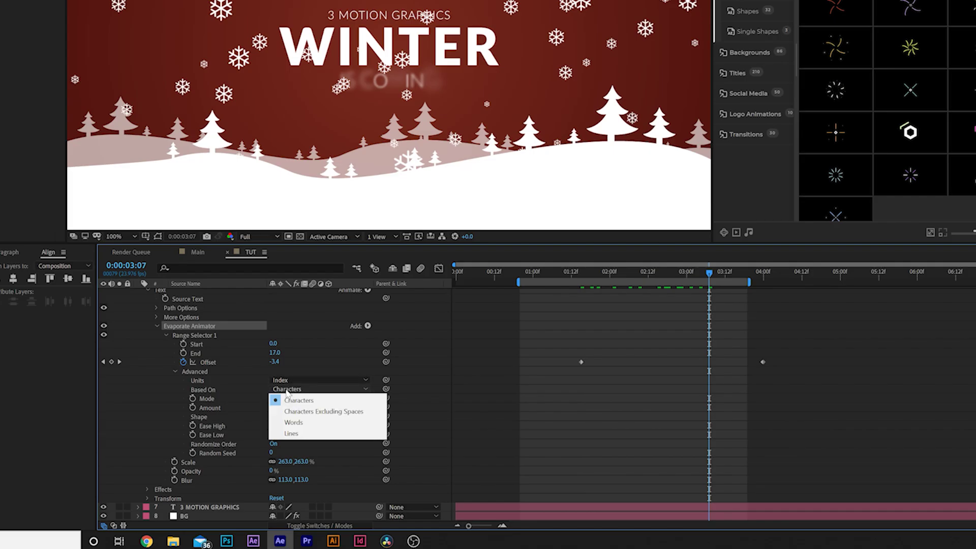
pyautogui.click(298, 422)
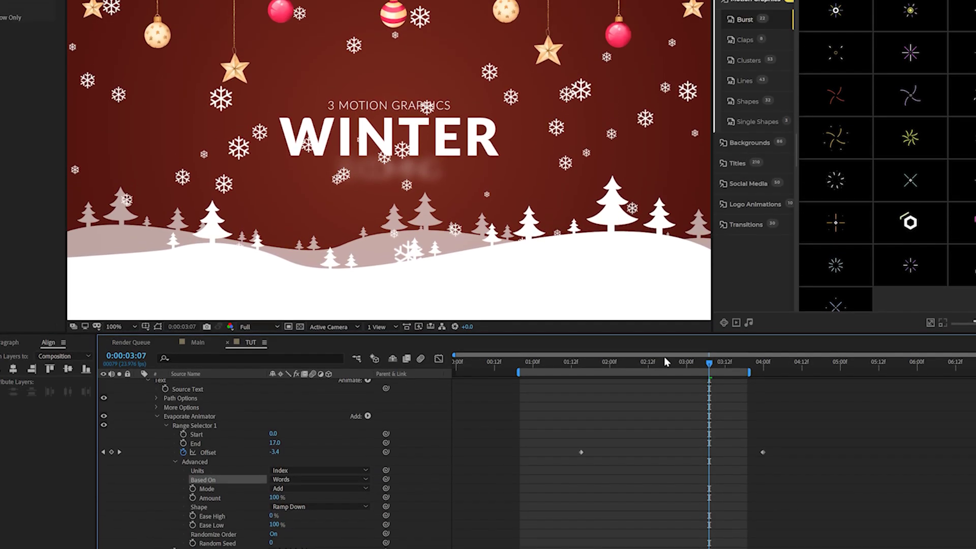
pyautogui.moveTo(709, 271); pyautogui.dragTo(744, 280)
pyautogui.moveTo(744, 371); pyautogui.dragTo(721, 365)
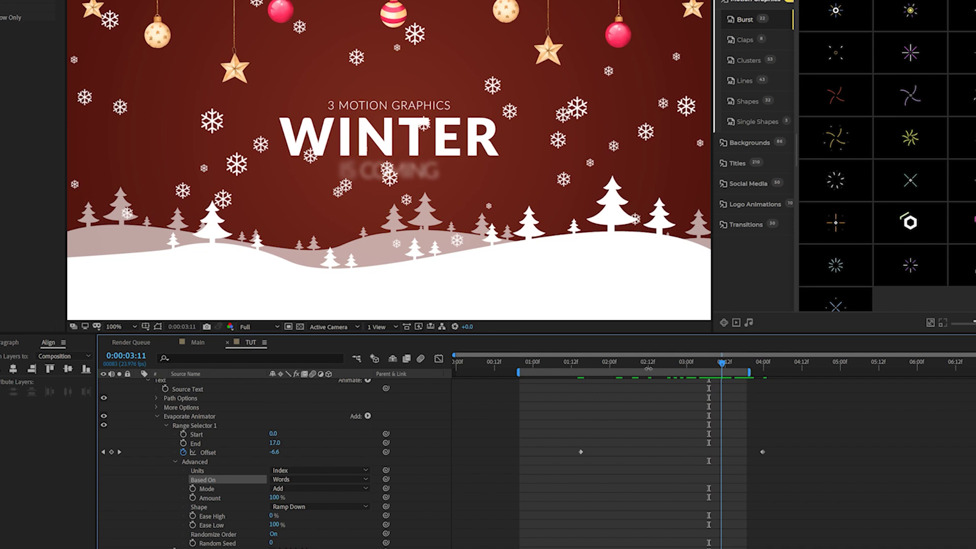
pyautogui.click(182, 414)
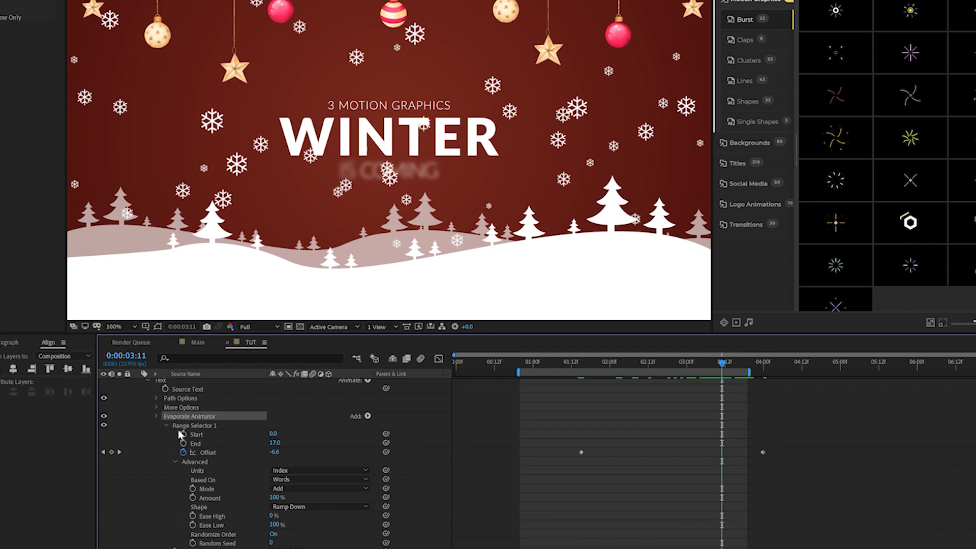
pyautogui.hotkey('ctrl', '`')
pyautogui.click(605, 366)
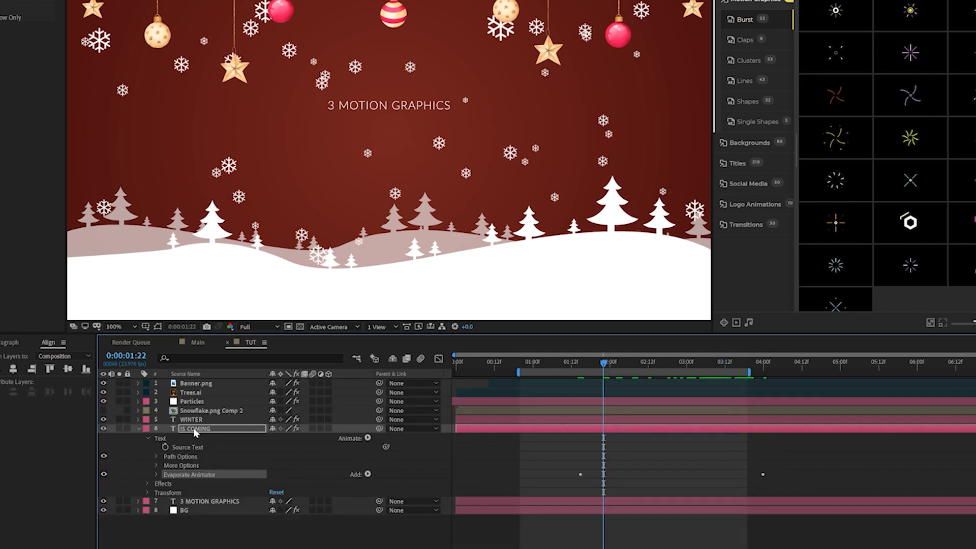
pyautogui.click(191, 502)
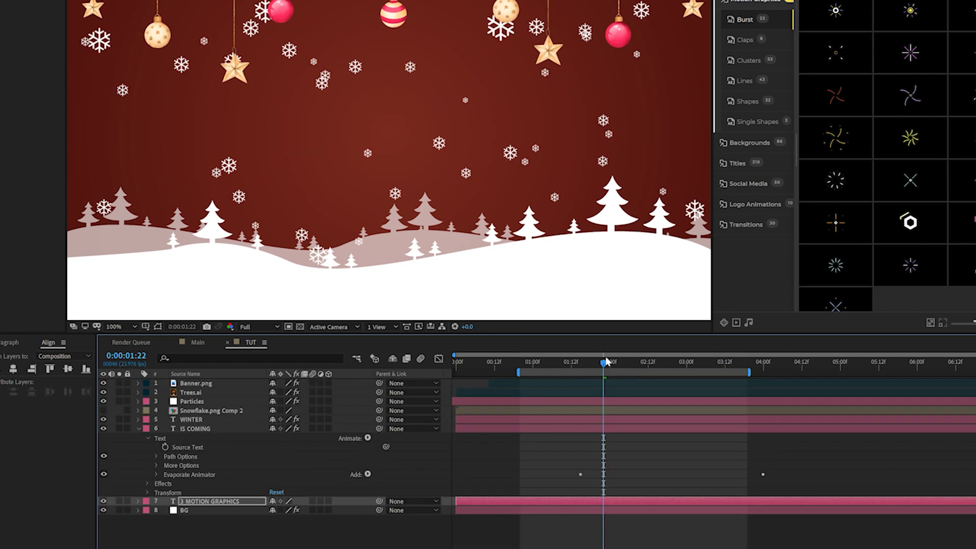
# - Scrub to 3:18 and 4:21 to check the titles, then play the preview
pyautogui.moveTo(608, 366); pyautogui.dragTo(751, 370)
pyautogui.moveTo(751, 471); pyautogui.dragTo(829, 468)
pyautogui.press('space')
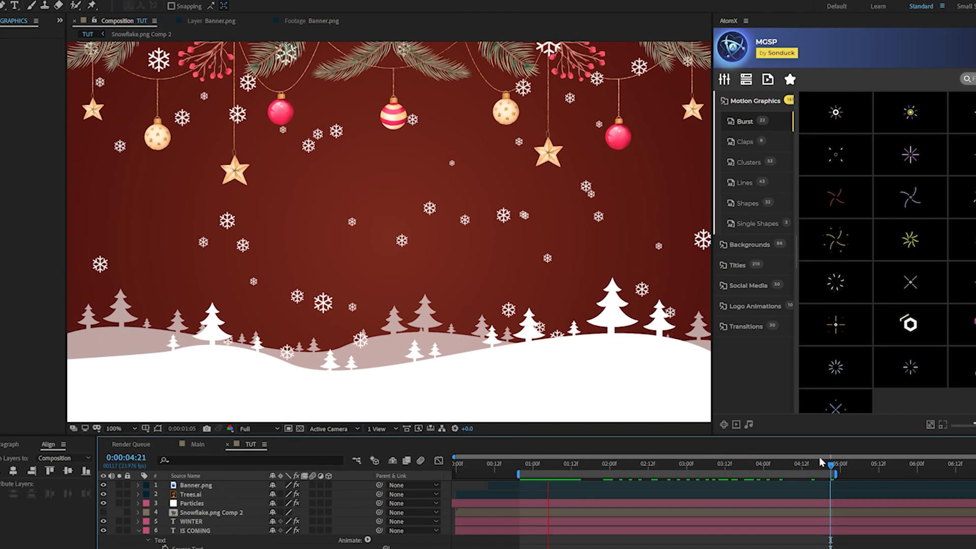